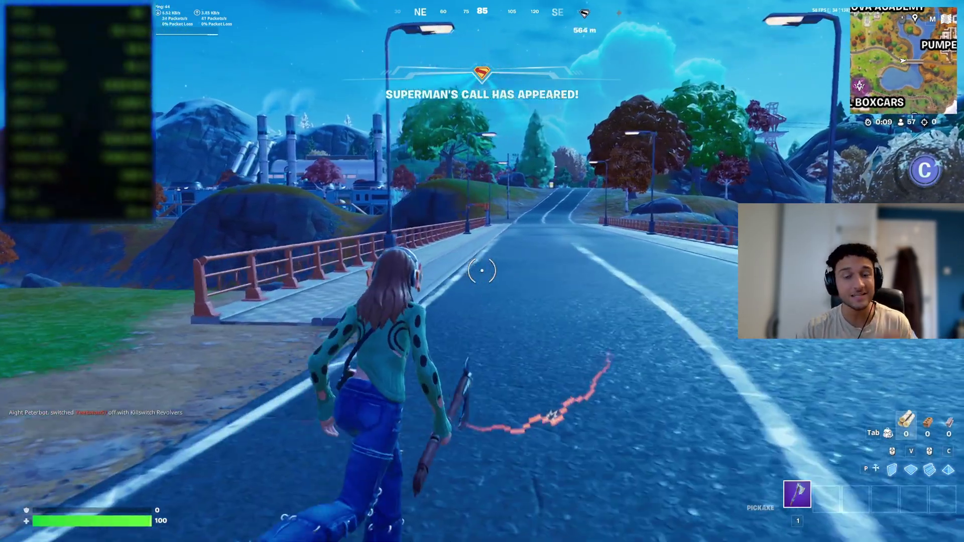
pyautogui.press('w')
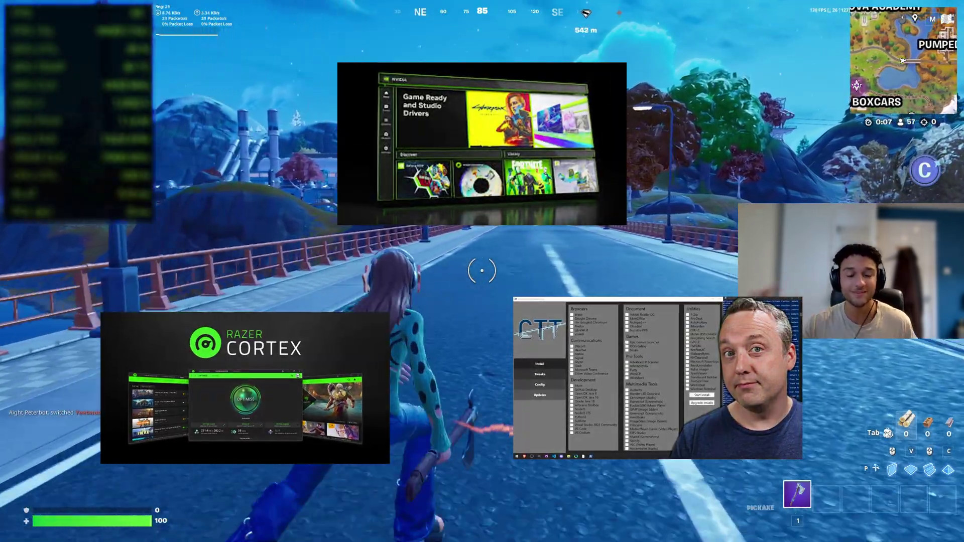
pyautogui.press('w')
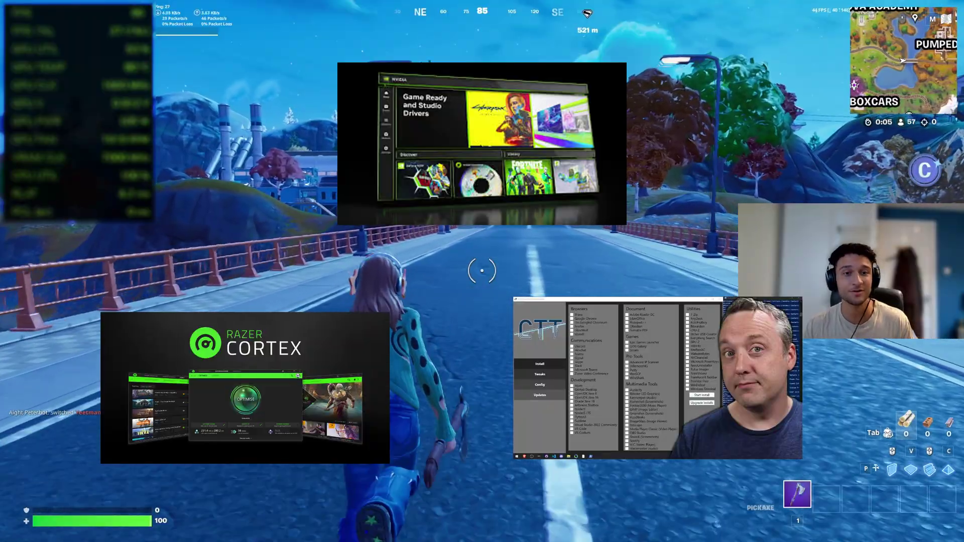
pyautogui.press('w')
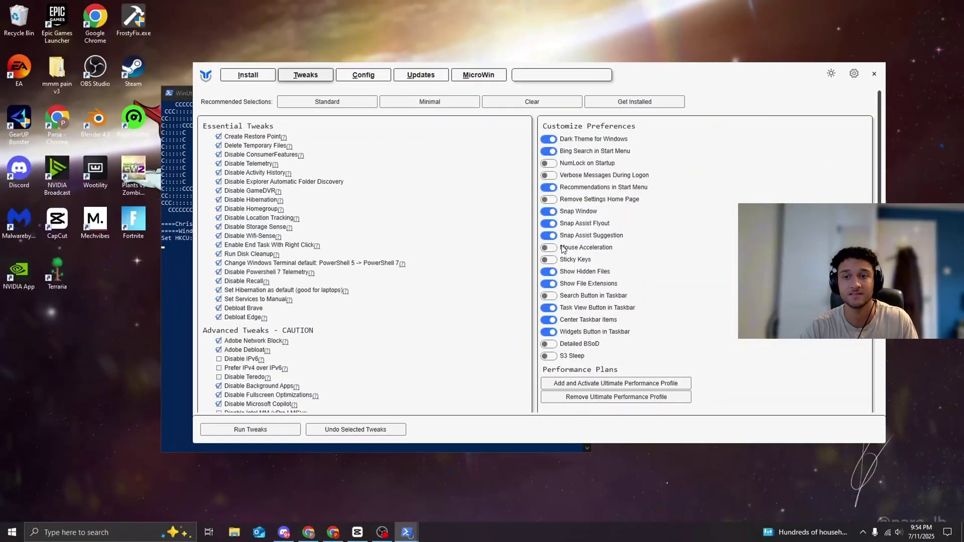
pyautogui.scroll(-1, 613, 248)
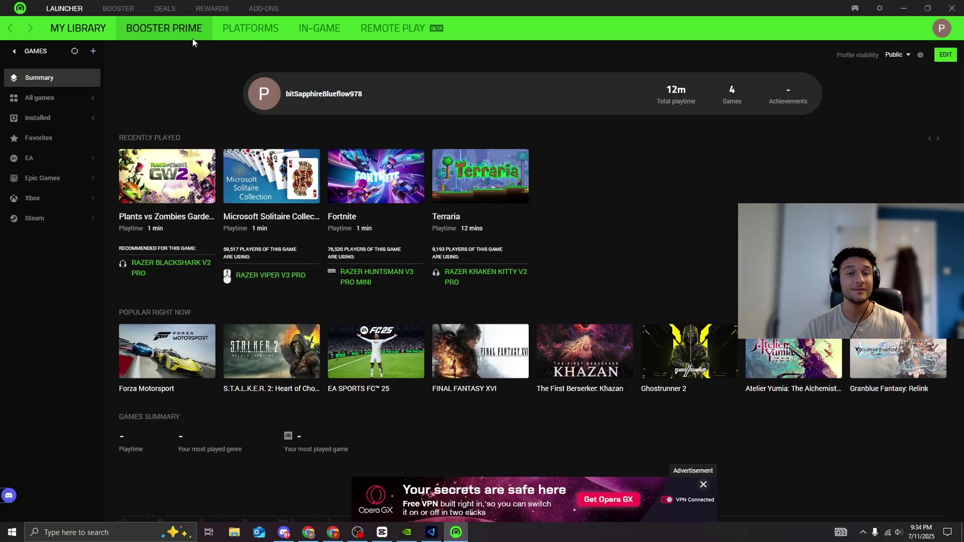
pyautogui.click(192, 34)
pyautogui.click(99, 243)
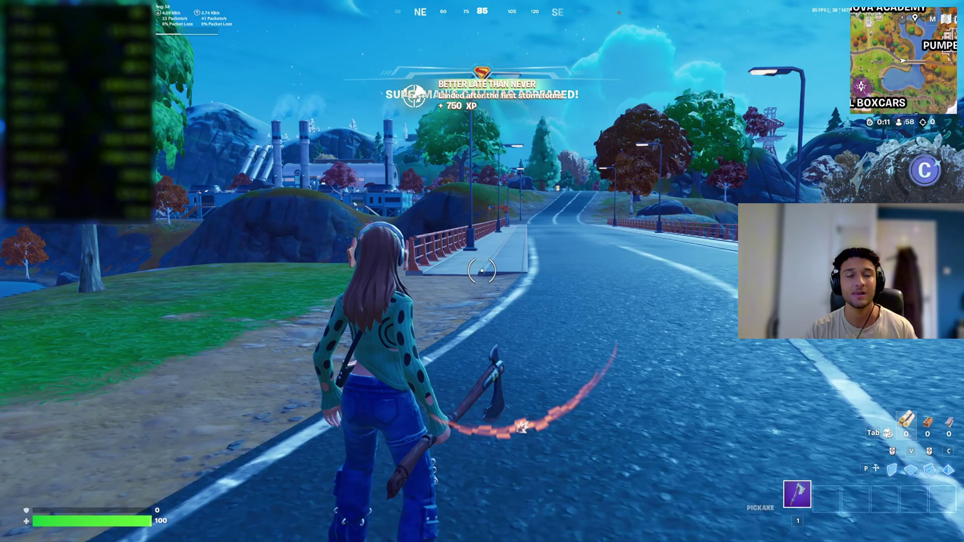
pyautogui.press('w')
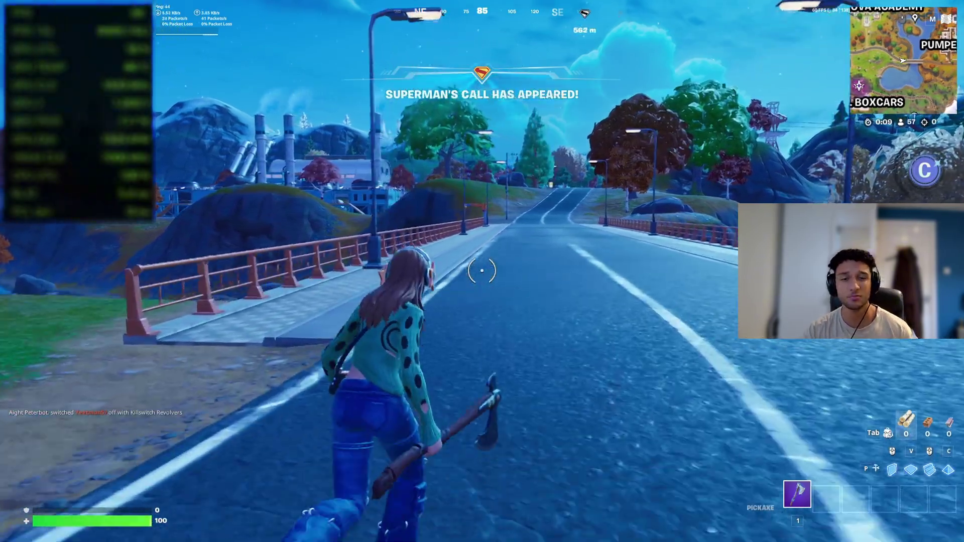
pyautogui.press('w')
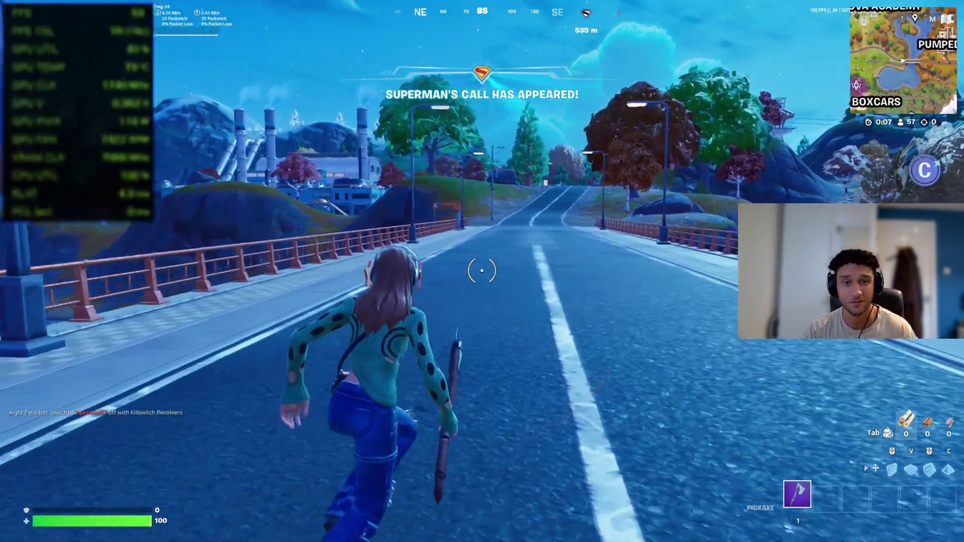
pyautogui.press('w')
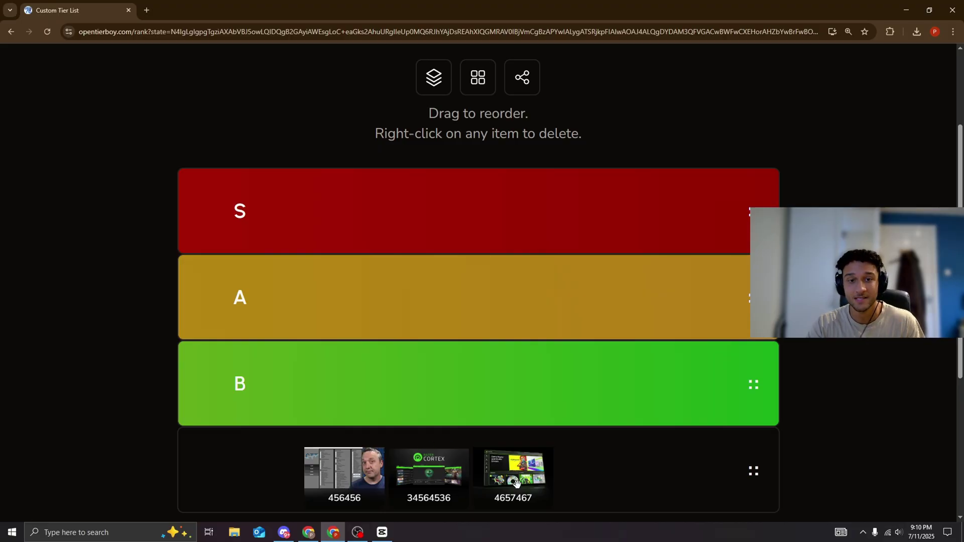
# Step: Minimise the tier list window, check the map location in Fortnite, and run across the bridge to benchmark baseline performance
pyautogui.click(907, 10)
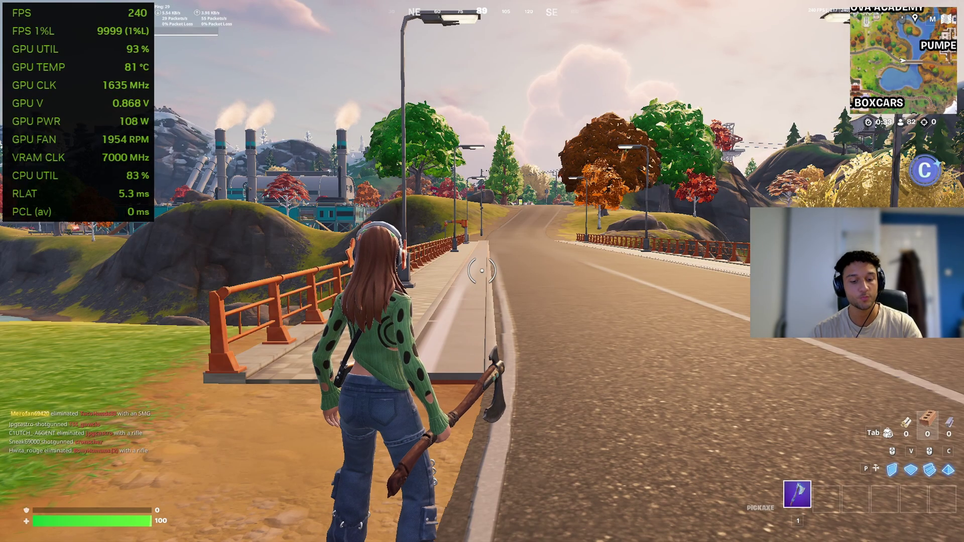
pyautogui.press('m')
pyautogui.scroll(5, 459, 263)
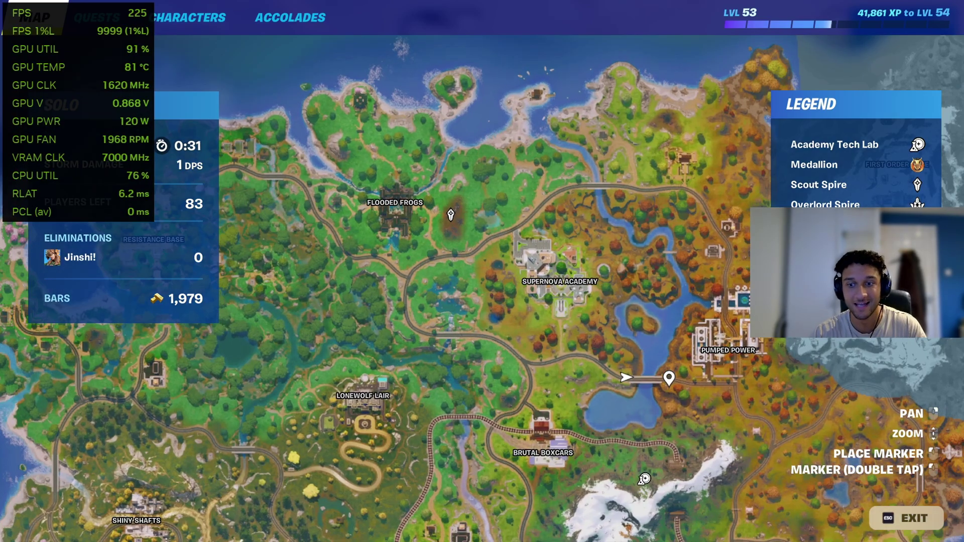
pyautogui.press('m')
pyautogui.press('w')
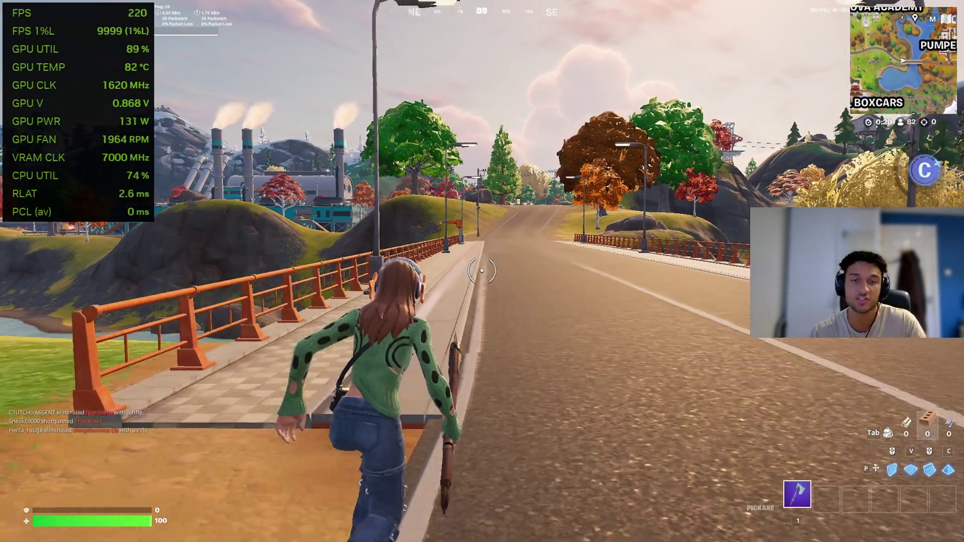
pyautogui.press('w')
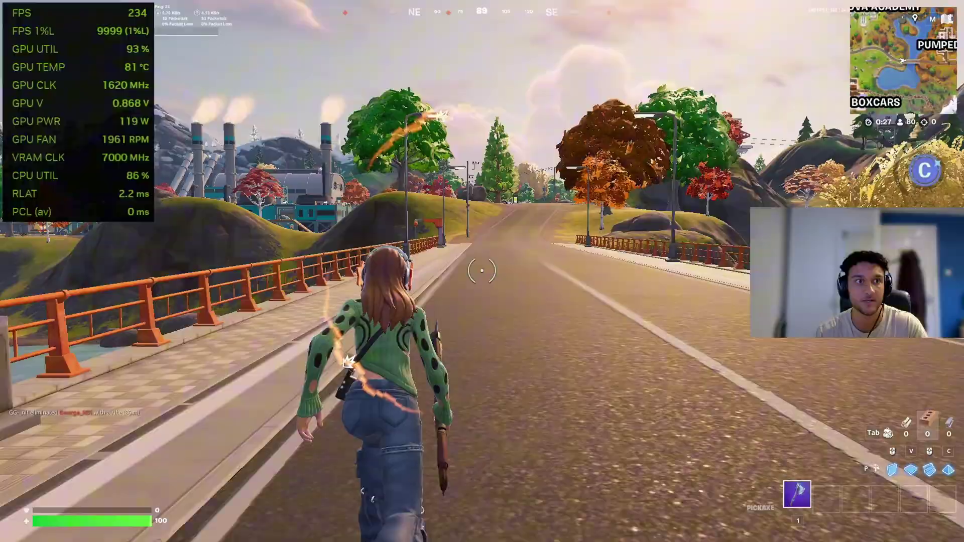
pyautogui.press('w')
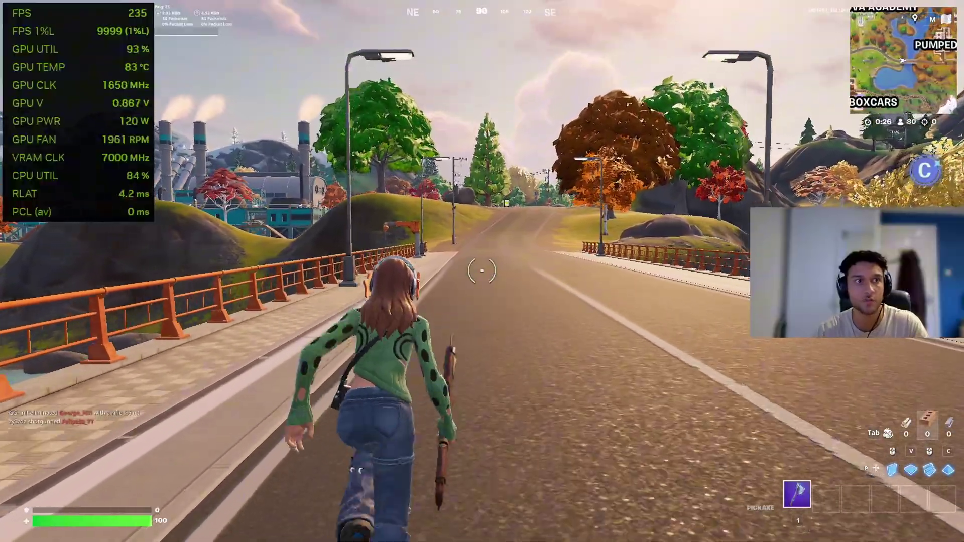
pyautogui.press('w')
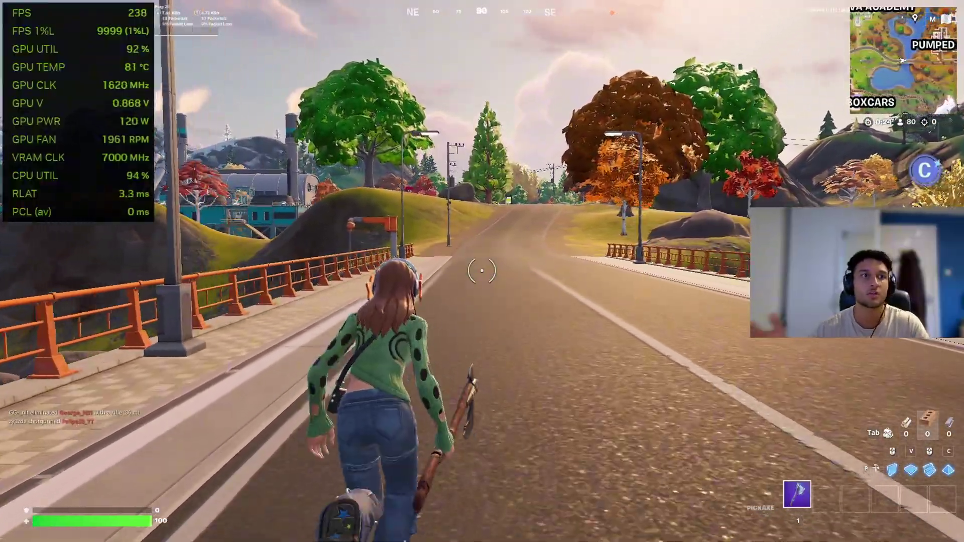
pyautogui.press('w')
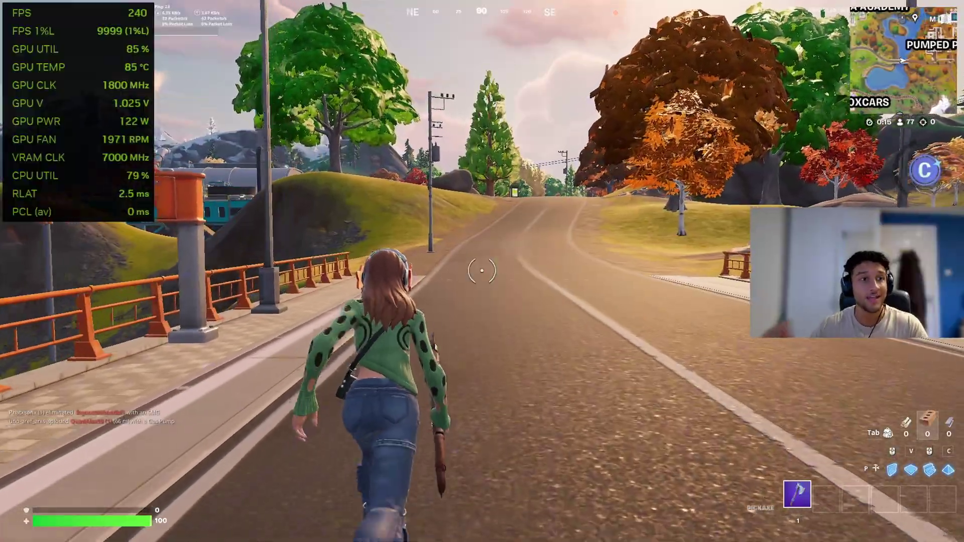
pyautogui.press('w')
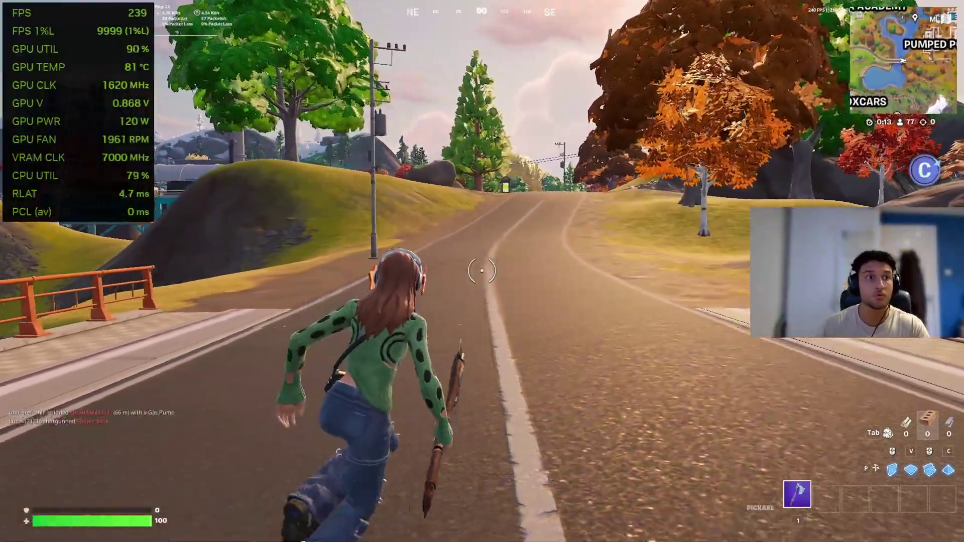
pyautogui.press('w')
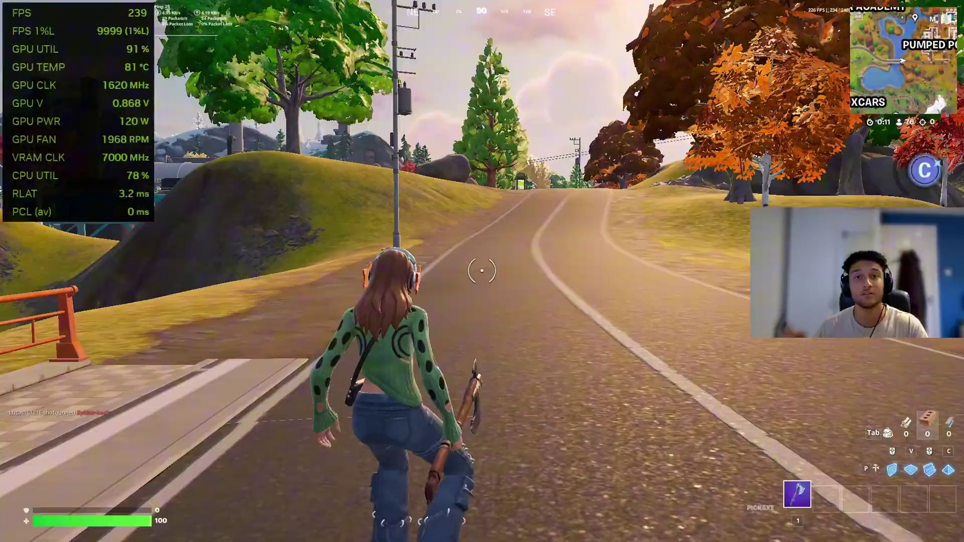
pyautogui.press('w')
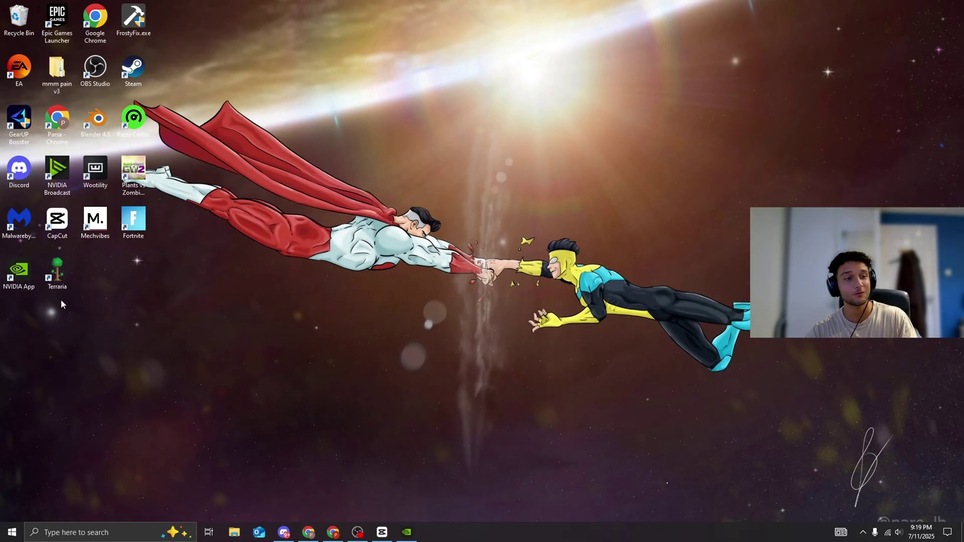
# Step: Optimise Fortnite in the NVIDIA app with the slider at maximum Performance, and minimise the app
pyautogui.doubleClick(18, 273)
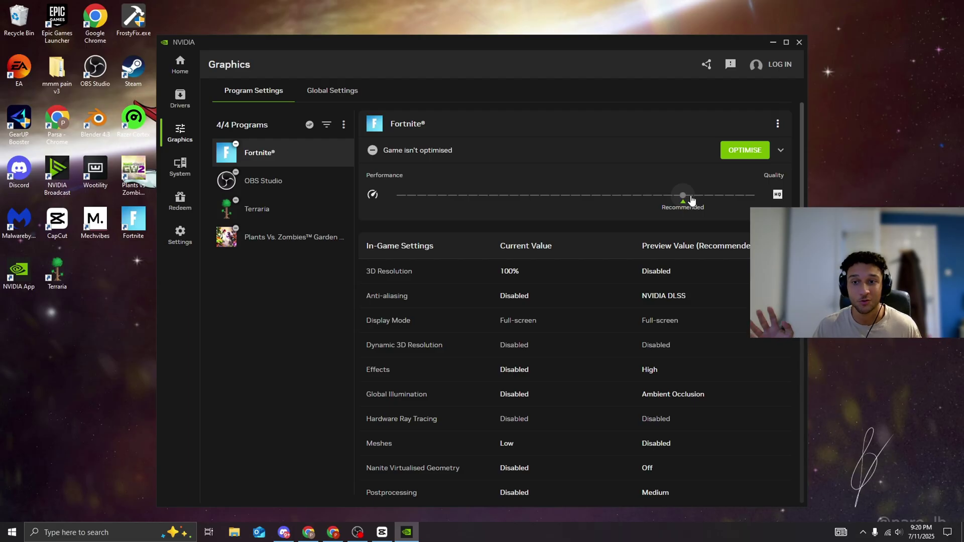
pyautogui.moveTo(691, 200); pyautogui.dragTo(396, 193)
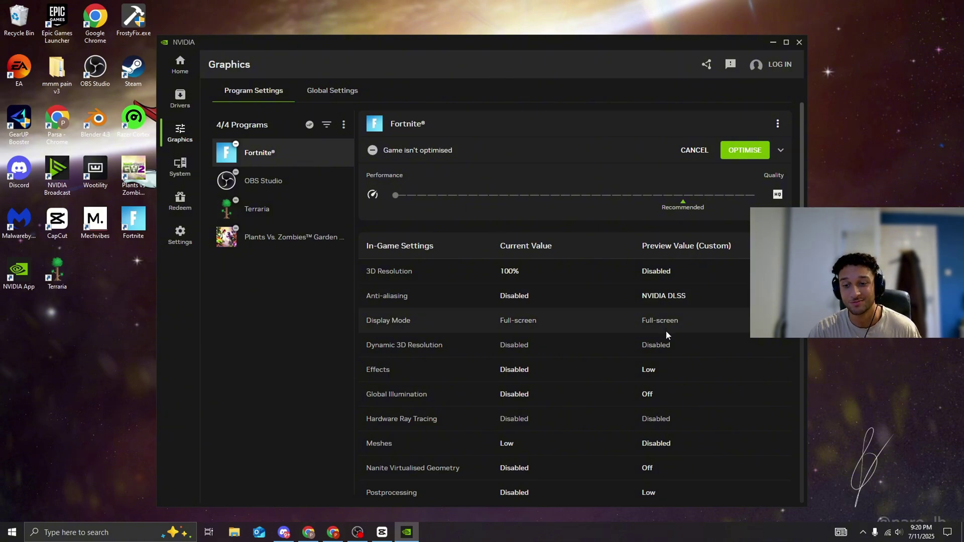
pyautogui.scroll(-5, 667, 332)
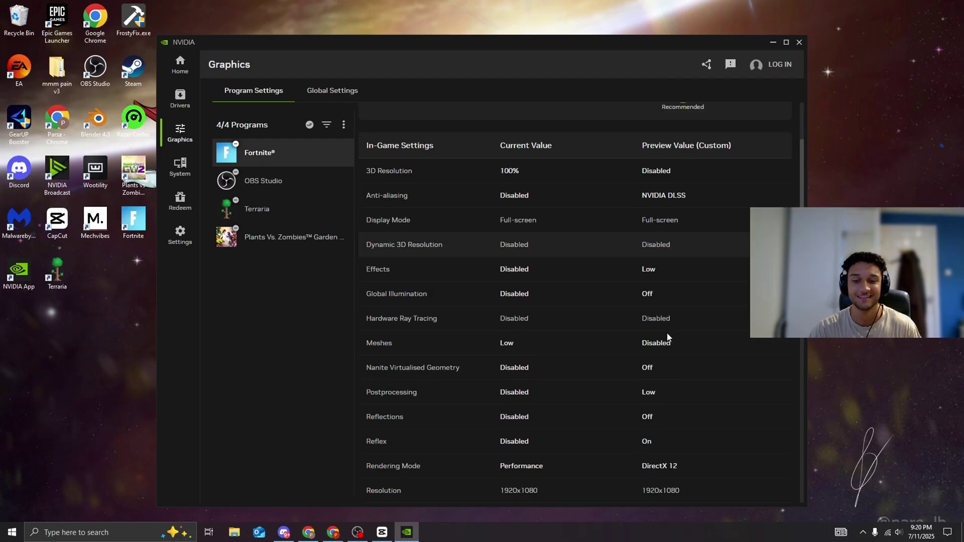
pyautogui.scroll(5, 668, 338)
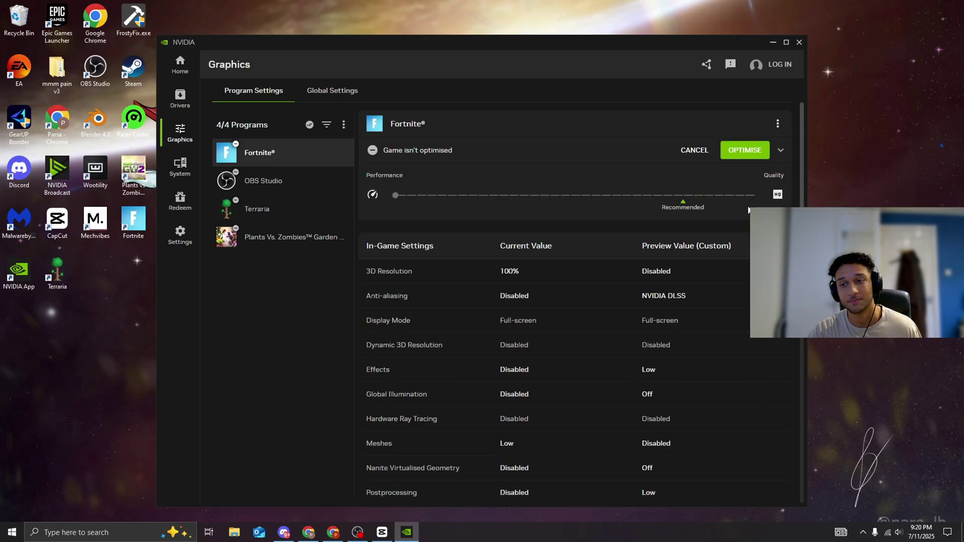
pyautogui.click(746, 158)
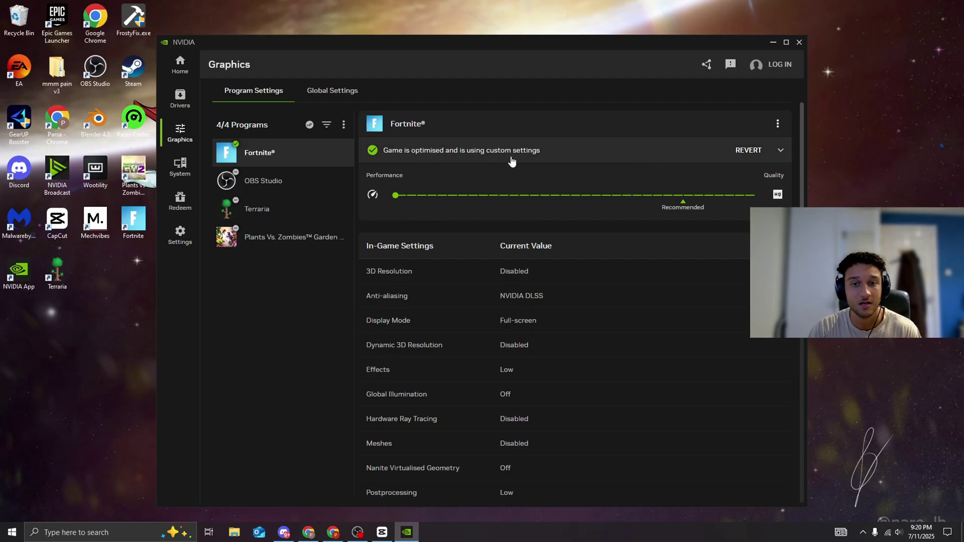
pyautogui.click(773, 43)
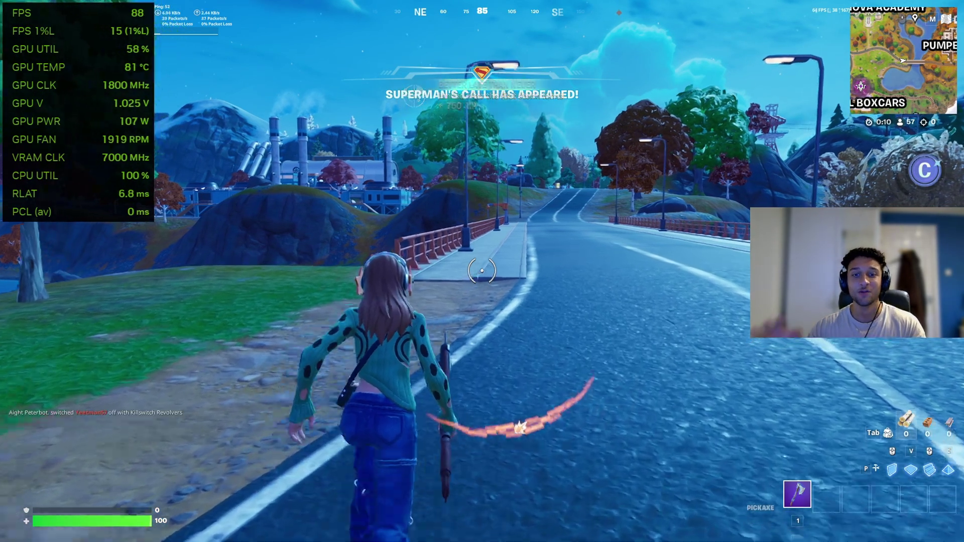
# Step: Run the same bridge route in Fortnite with the NVIDIA-optimised settings to benchmark frame rate and GPU and CPU use
pyautogui.press('w')
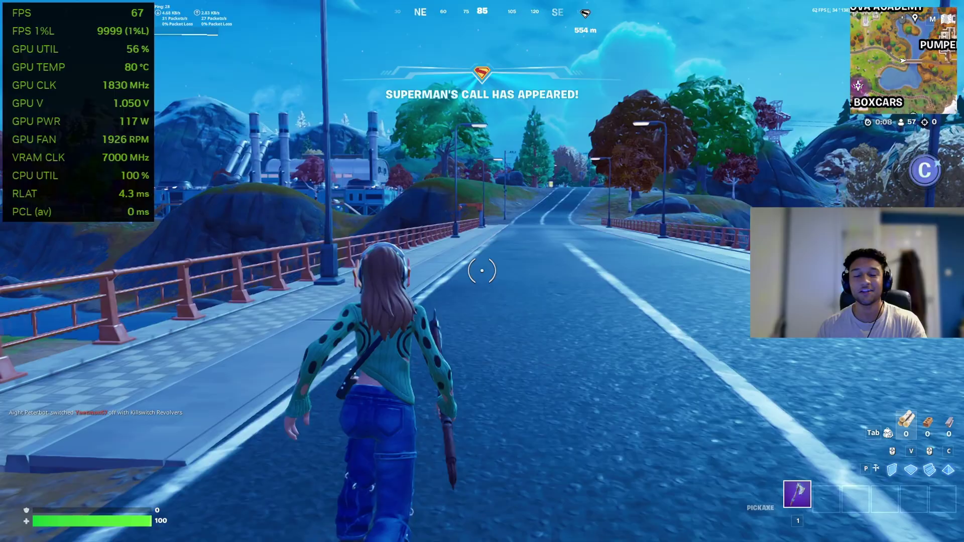
pyautogui.press('d')
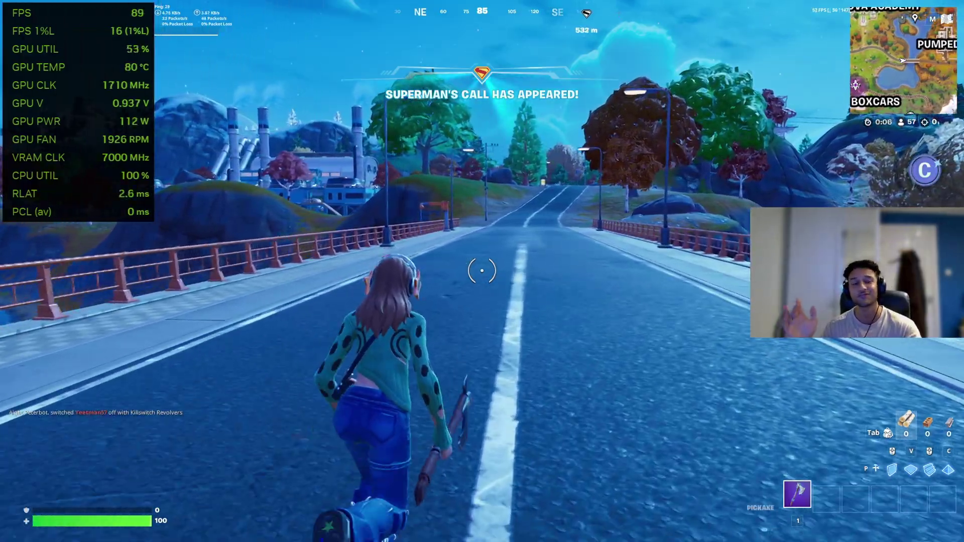
pyautogui.press('a')
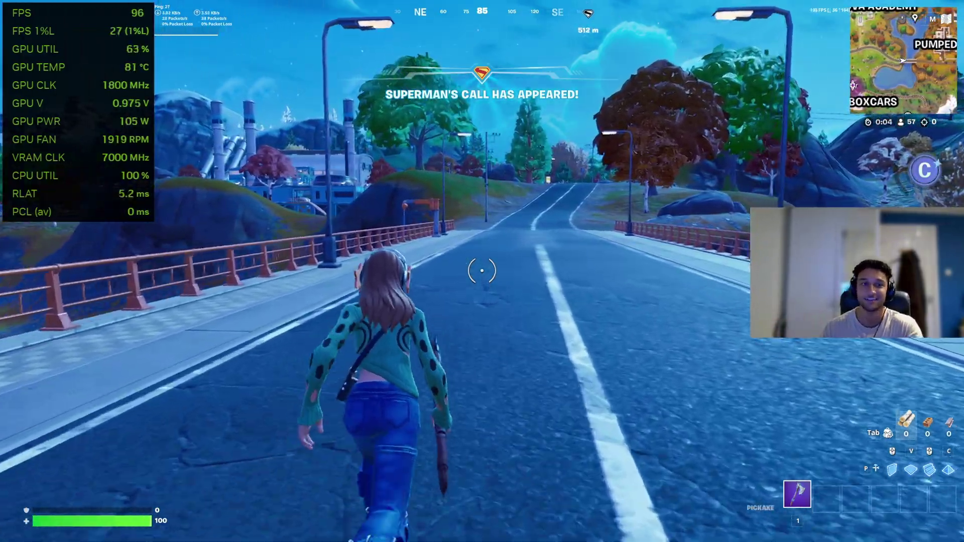
pyautogui.press('w')
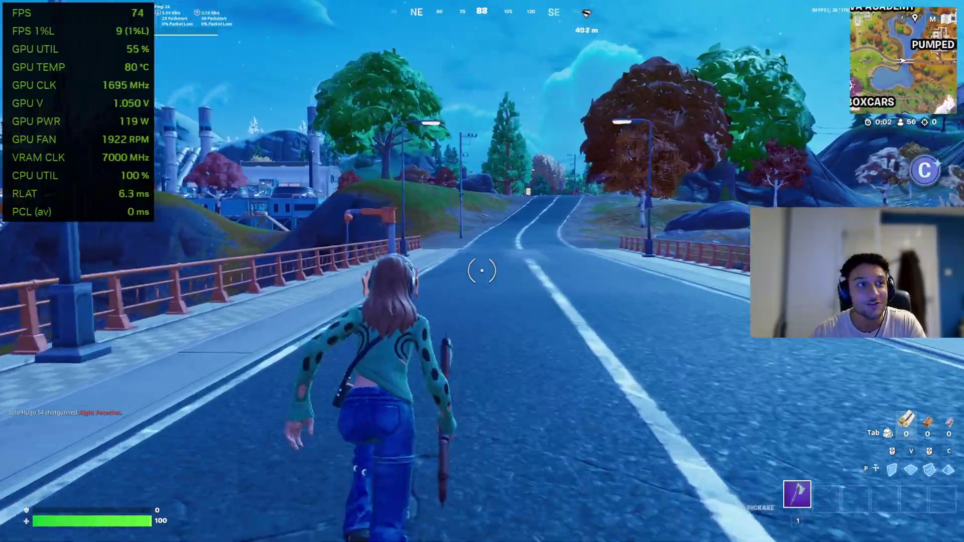
pyautogui.press('w')
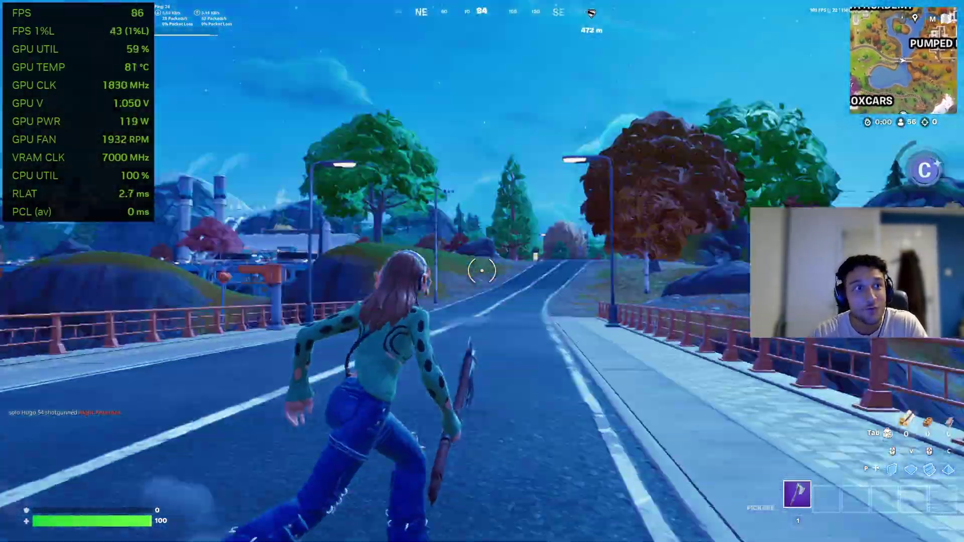
pyautogui.press('w')
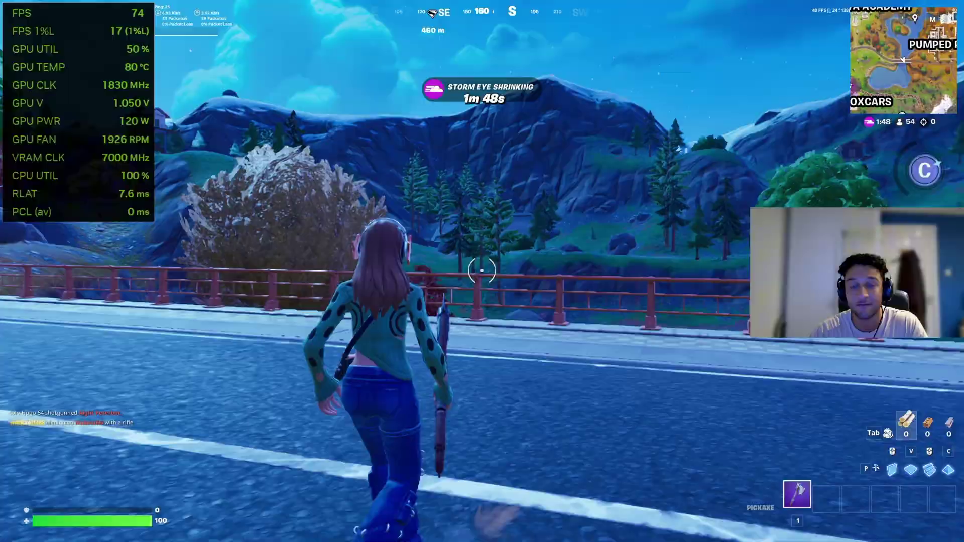
pyautogui.press('w')
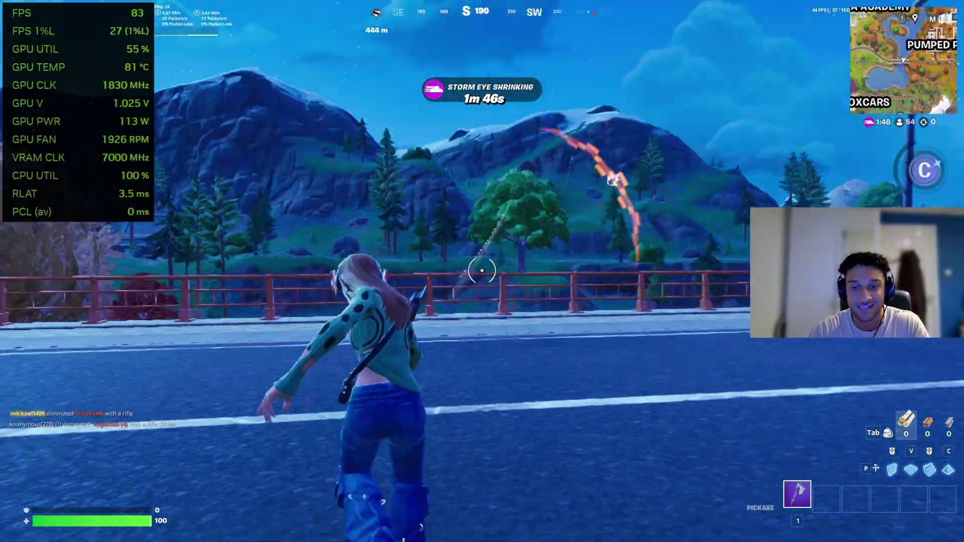
pyautogui.press('w')
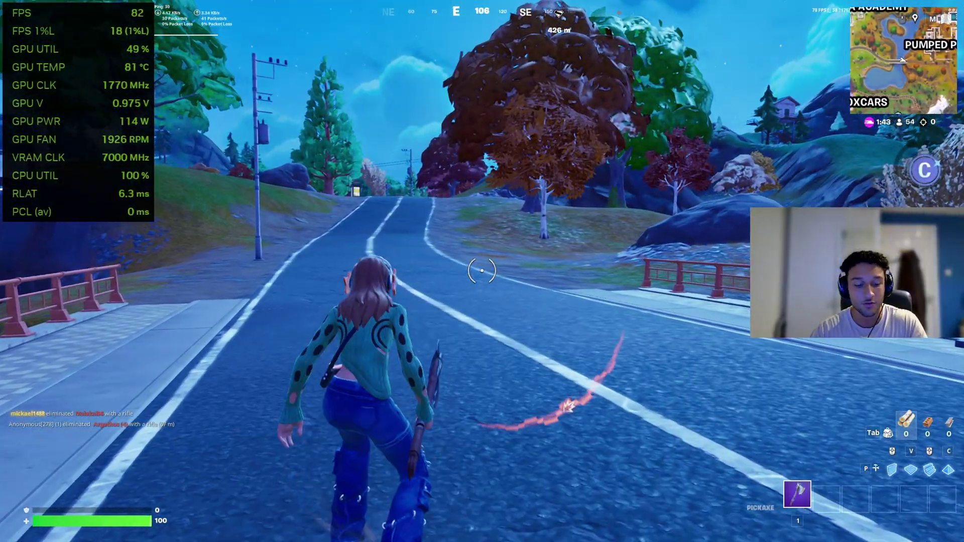
# Step: Review Fortnite's optimised settings in the NVIDIA app, return to the game and hide the performance statistics overlay
pyautogui.press('super')
pyautogui.click(406, 532)
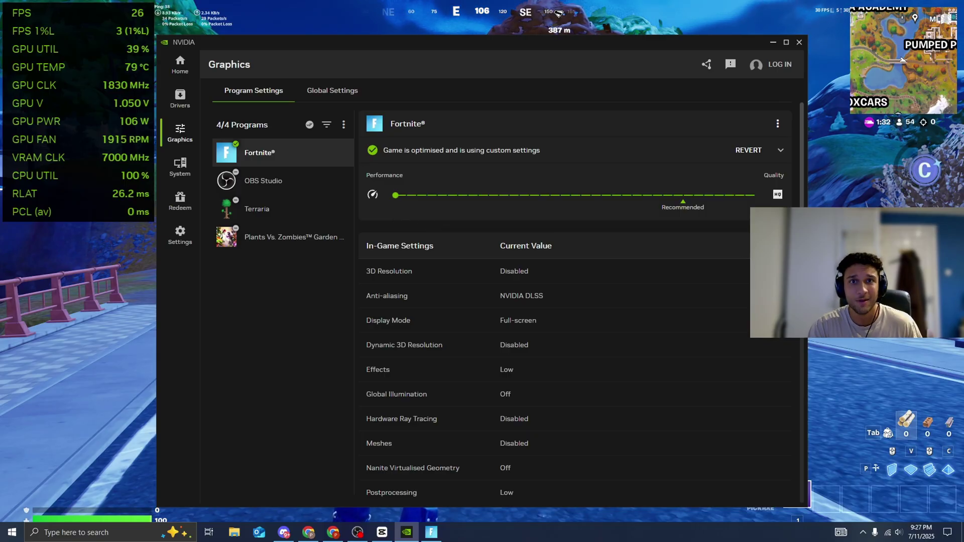
pyautogui.hotkey('alt', 'Tab')
pyautogui.hotkey('alt', 'r')
pyautogui.press('w')
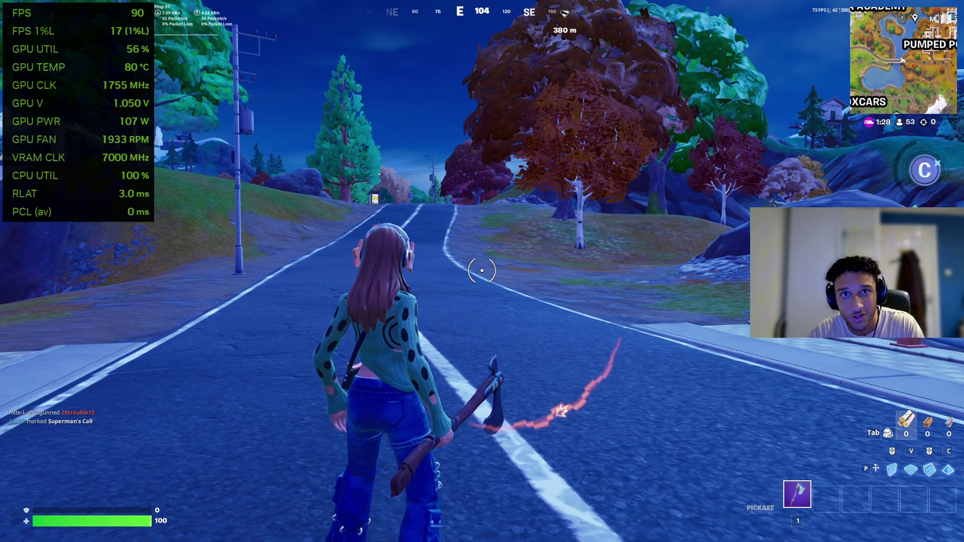
# Step: Leave Fortnite, place the NVIDIA App image in tier B of the tier list, and minimise the browser
pyautogui.press('super')
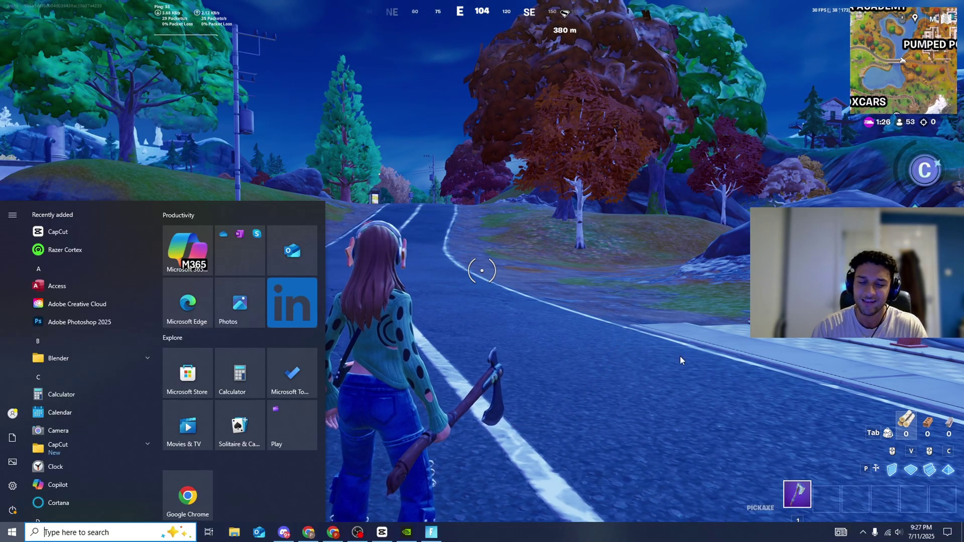
pyautogui.click(508, 414)
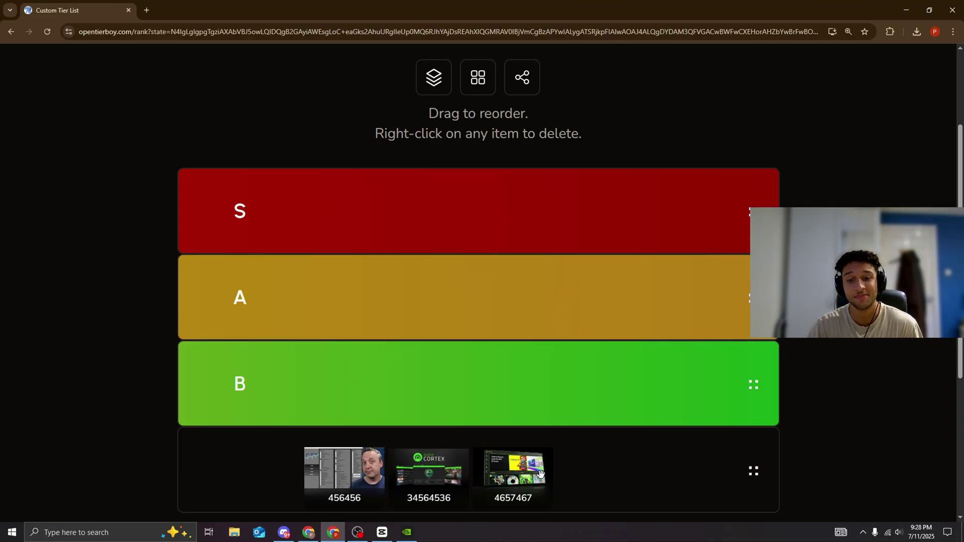
pyautogui.moveTo(541, 474); pyautogui.dragTo(434, 277)
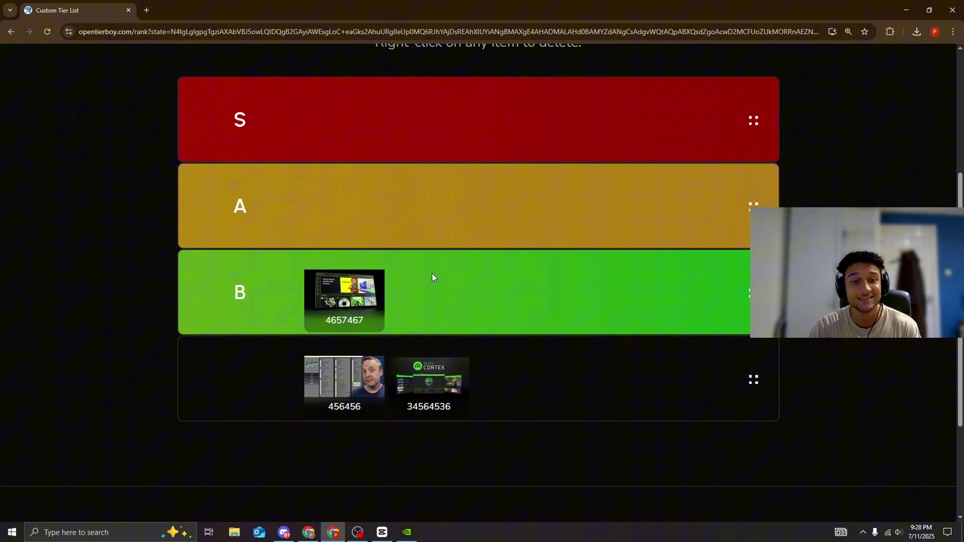
pyautogui.click(907, 7)
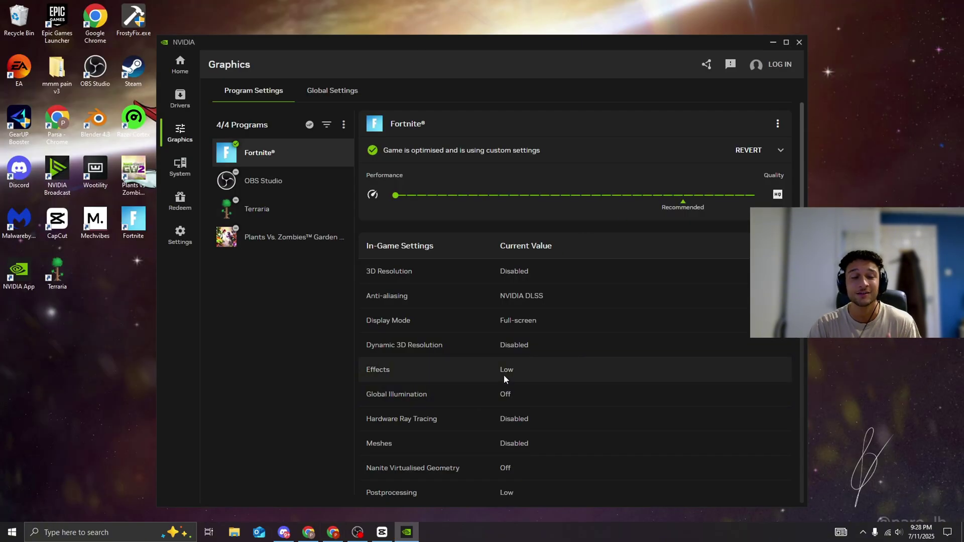
# Step: Look through the NVIDIA app's driver details and its system display, video and performance settings
pyautogui.click(189, 96)
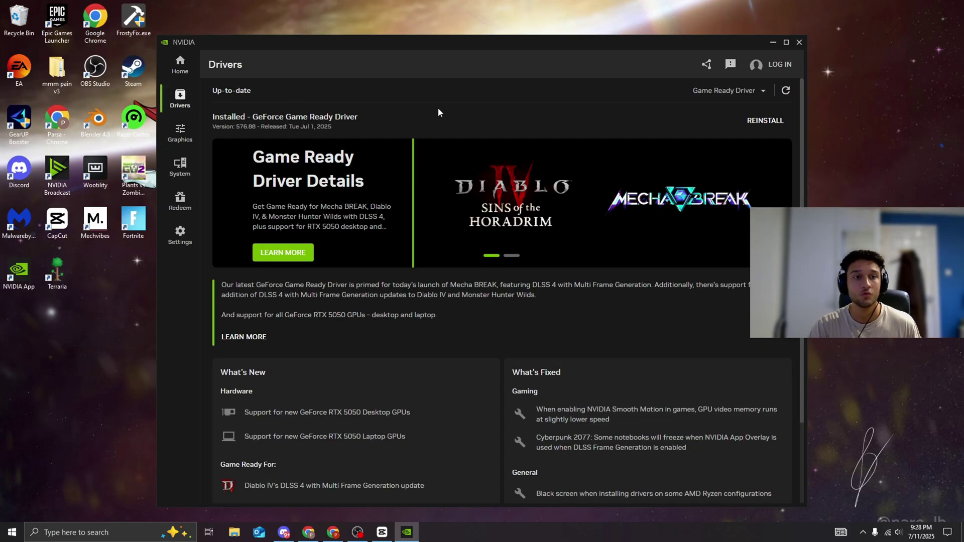
pyautogui.click(180, 165)
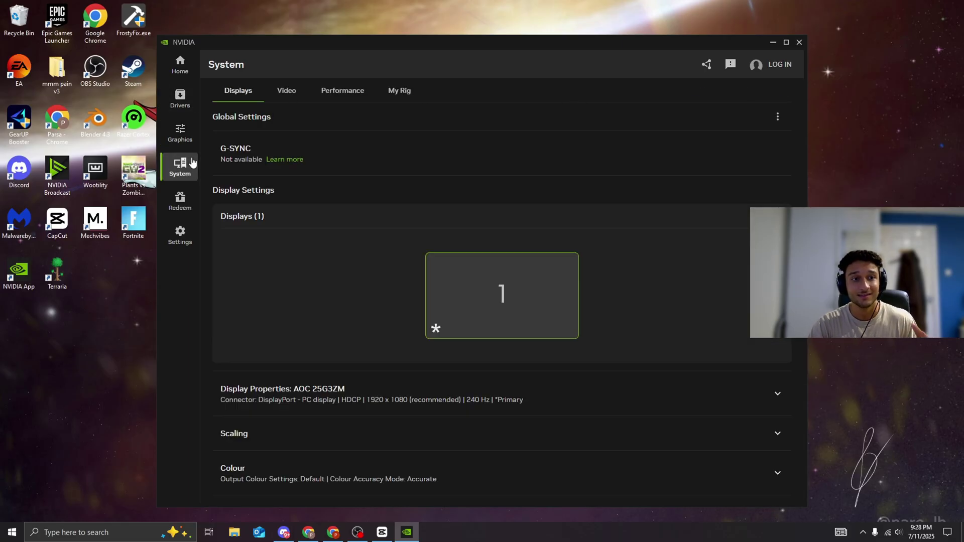
pyautogui.click(287, 91)
pyautogui.click(341, 92)
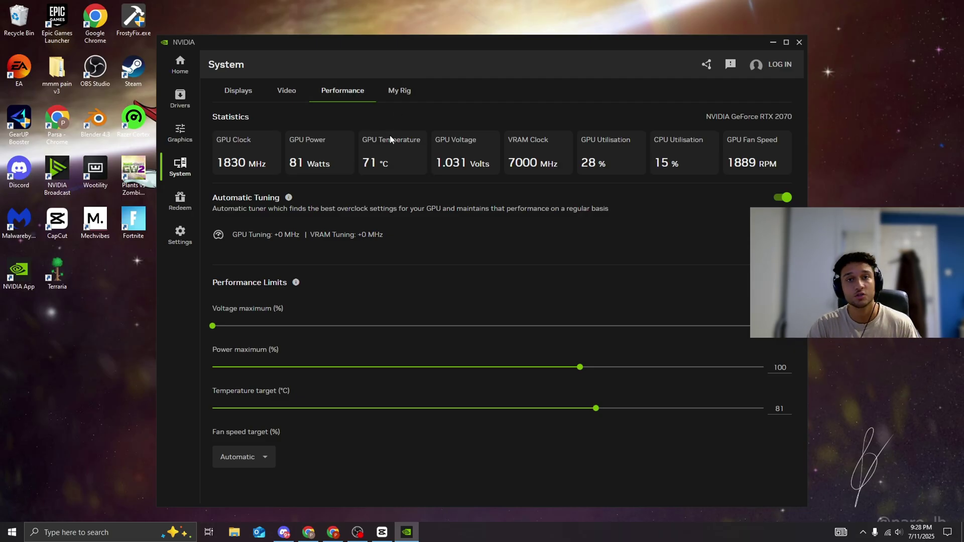
# Step: Revert Fortnite's optimised graphics settings in the NVIDIA app, and minimise the app
pyautogui.click(180, 132)
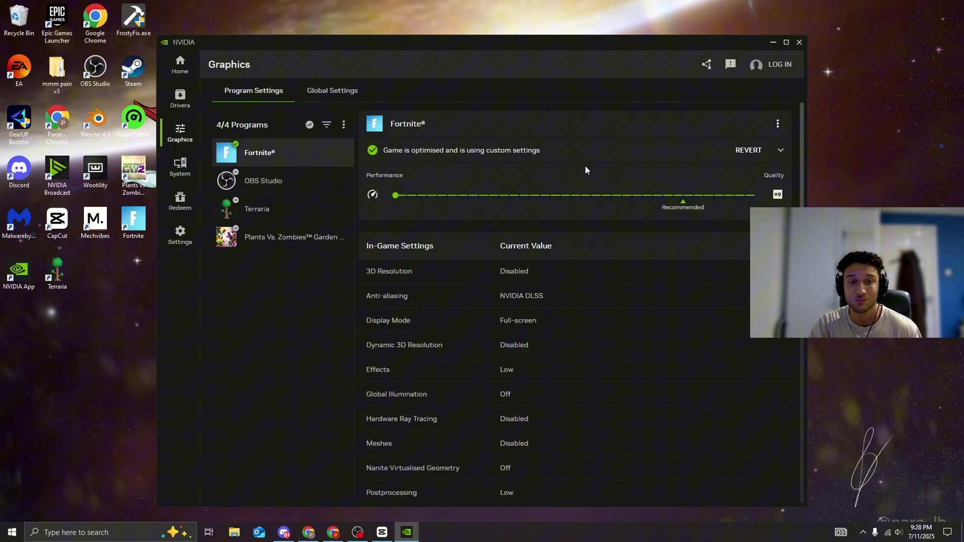
pyautogui.click(746, 153)
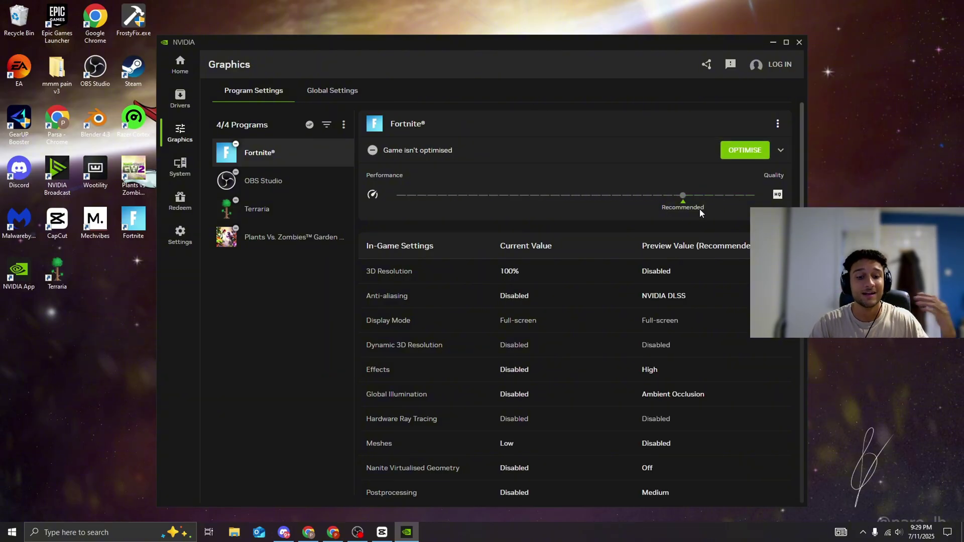
pyautogui.click(773, 43)
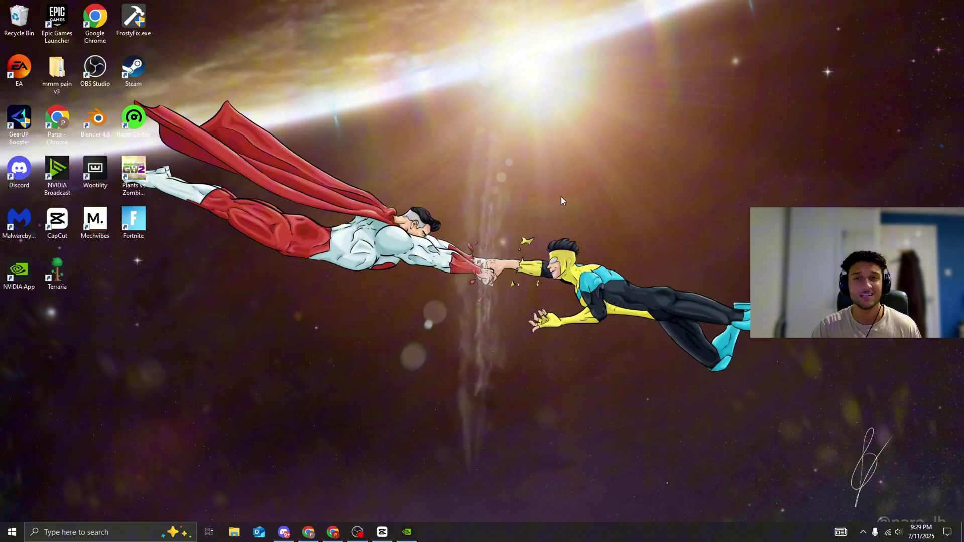
# Step: Open GearUP Booster from the desktop and start boosting Fortnite
pyautogui.moveTo(19, 118)
pyautogui.mouseDown()
pyautogui.moveTo(463, 129)
pyautogui.moveTo(477, 118)
pyautogui.moveTo(519, 139)
pyautogui.mouseUp()
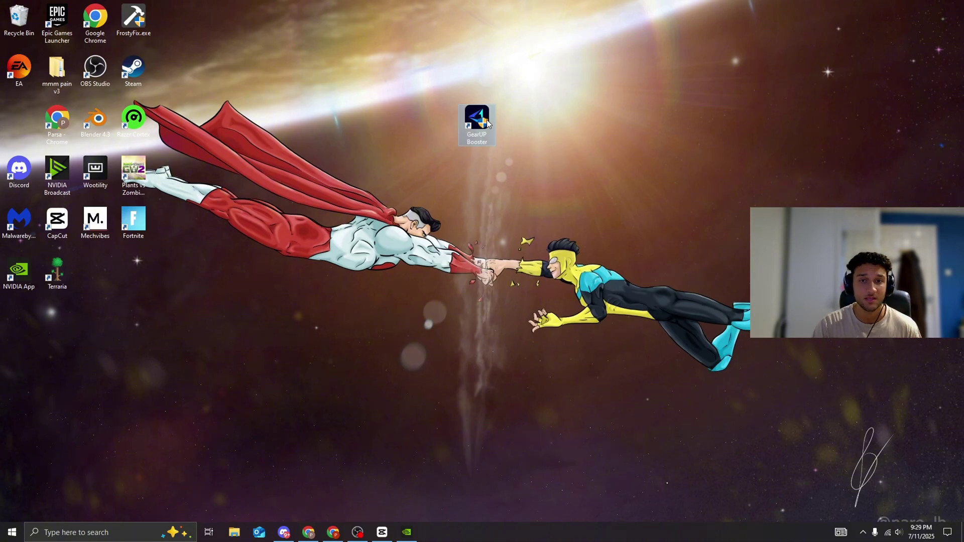
pyautogui.click(514, 132)
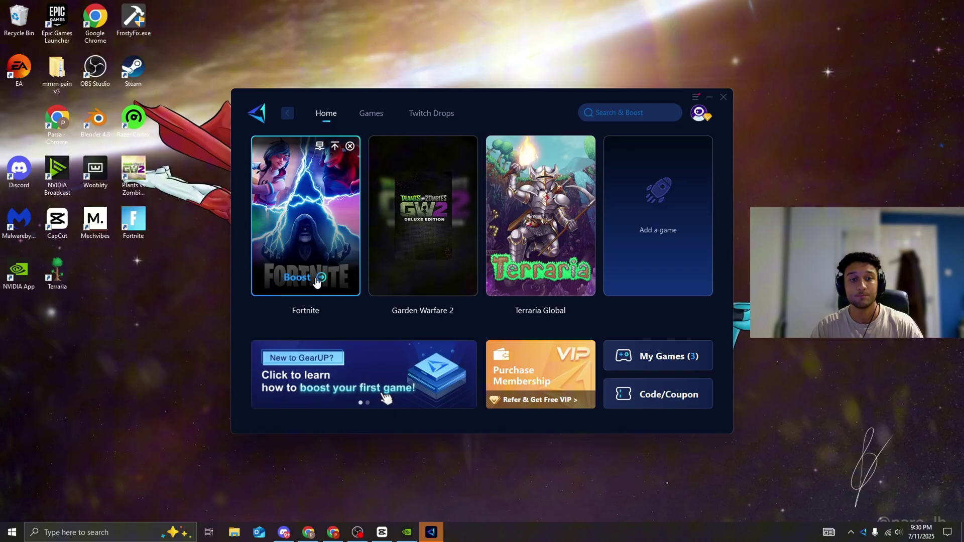
pyautogui.click(315, 279)
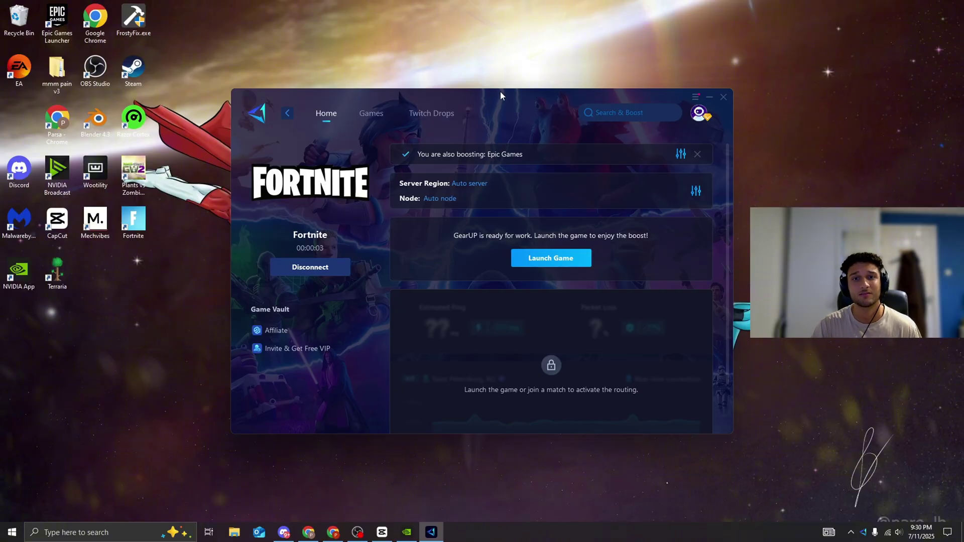
# Step: Browse the popular games GearUP Booster can boost, and minimise its window
pyautogui.click(371, 113)
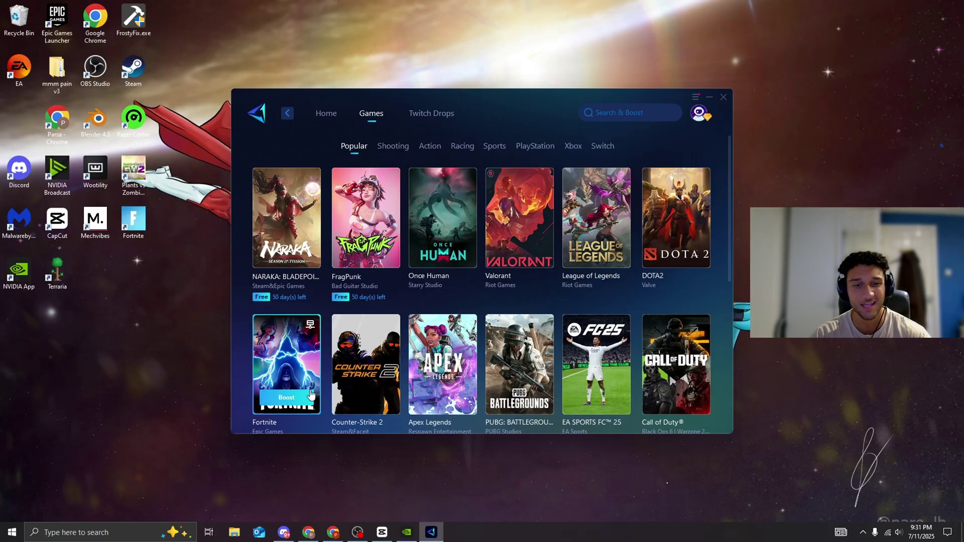
pyautogui.scroll(-3, 381, 380)
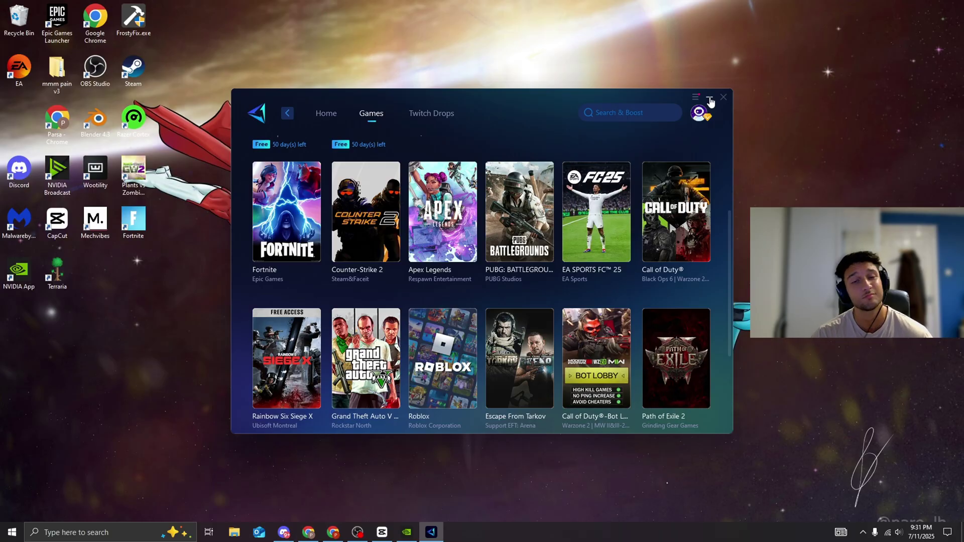
pyautogui.click(710, 100)
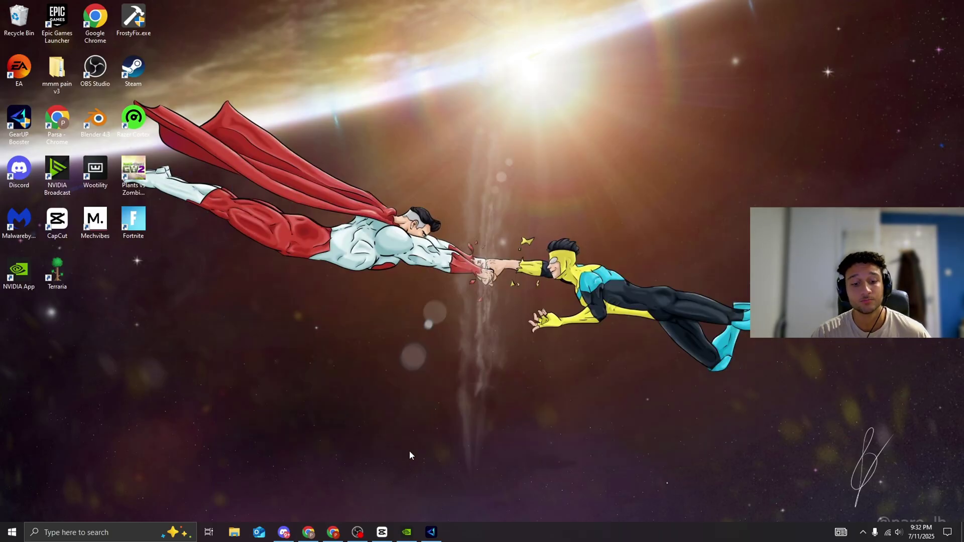
# Step: Check and minimise the tier list, open Razer Cortex and bring up Fortnite's Booster Prime optimisation settings
pyautogui.hotkey('alt', 'Tab')
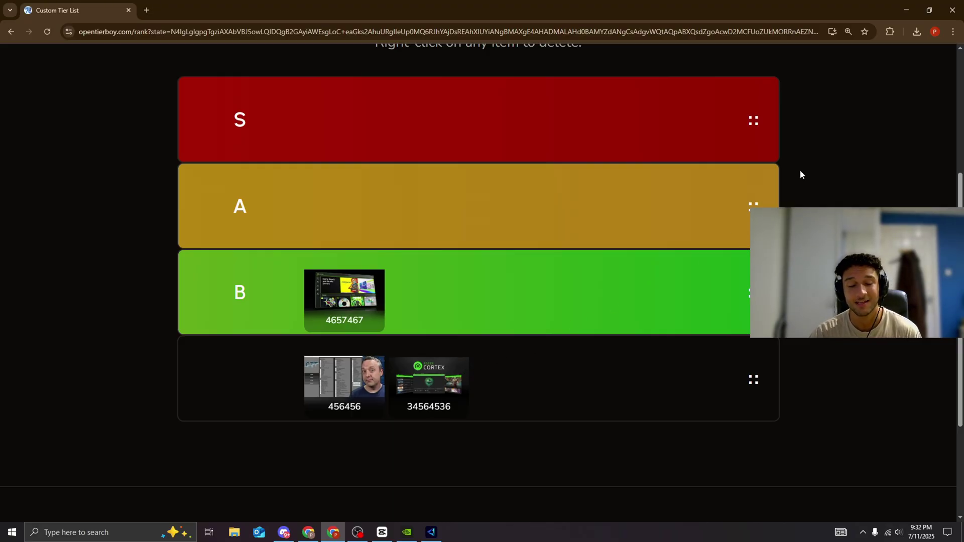
pyautogui.click(907, 10)
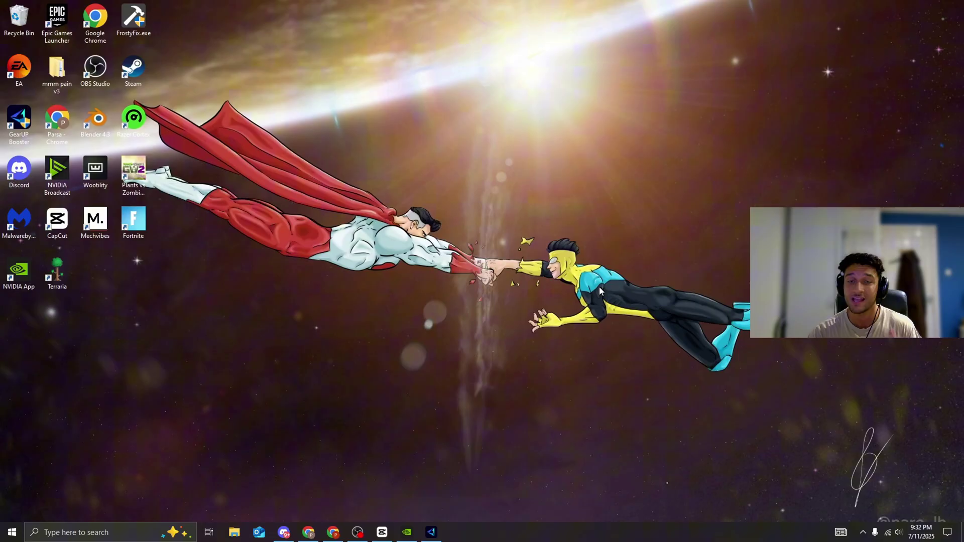
pyautogui.doubleClick(133, 119)
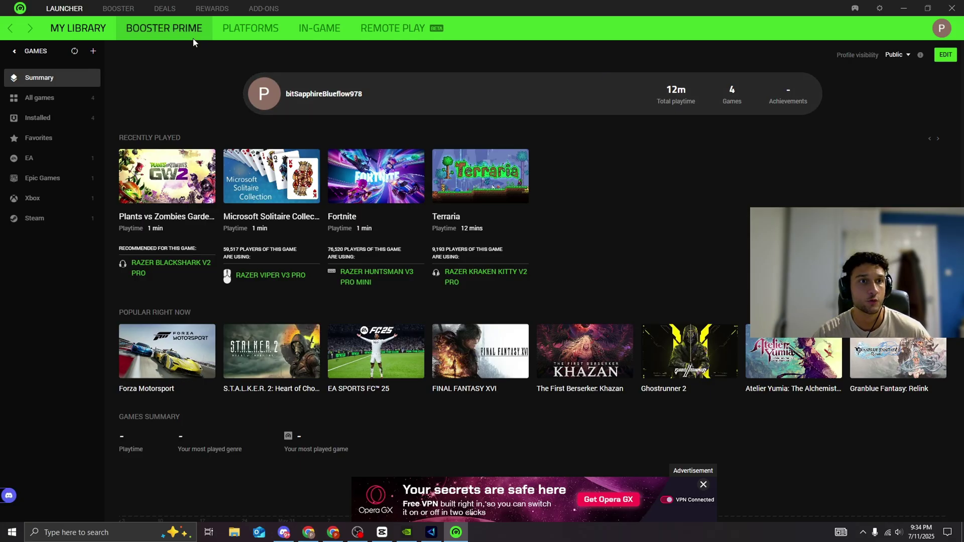
pyautogui.click(192, 39)
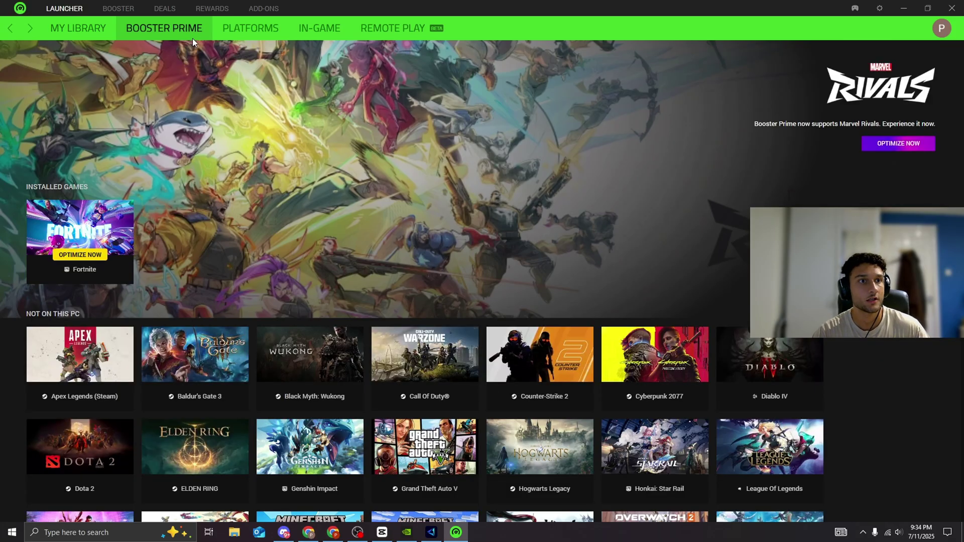
pyautogui.click(95, 245)
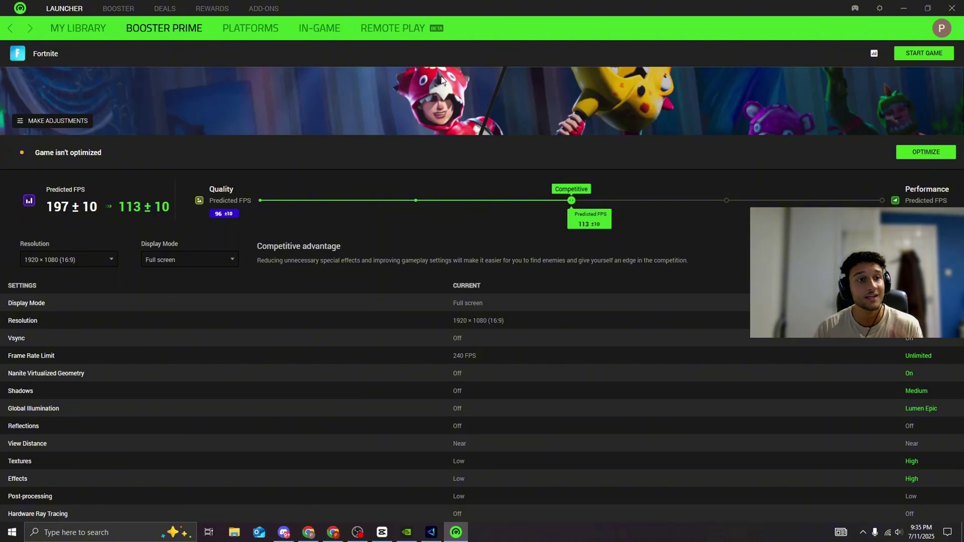
# Step: Select all Specials, Processes, Services and Non-windows services for optimisation in Game Booster, accepting the Game Desktop option
pyautogui.click(121, 9)
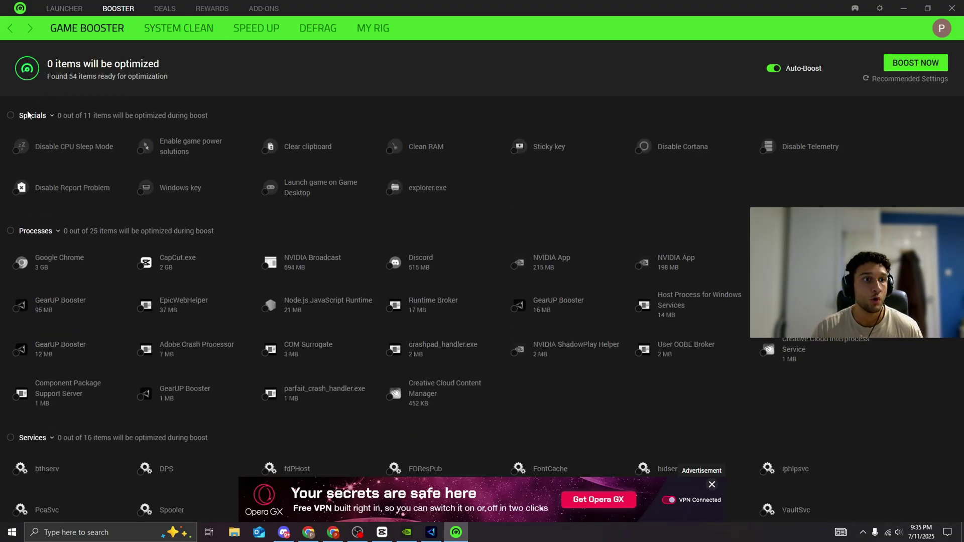
pyautogui.click(11, 115)
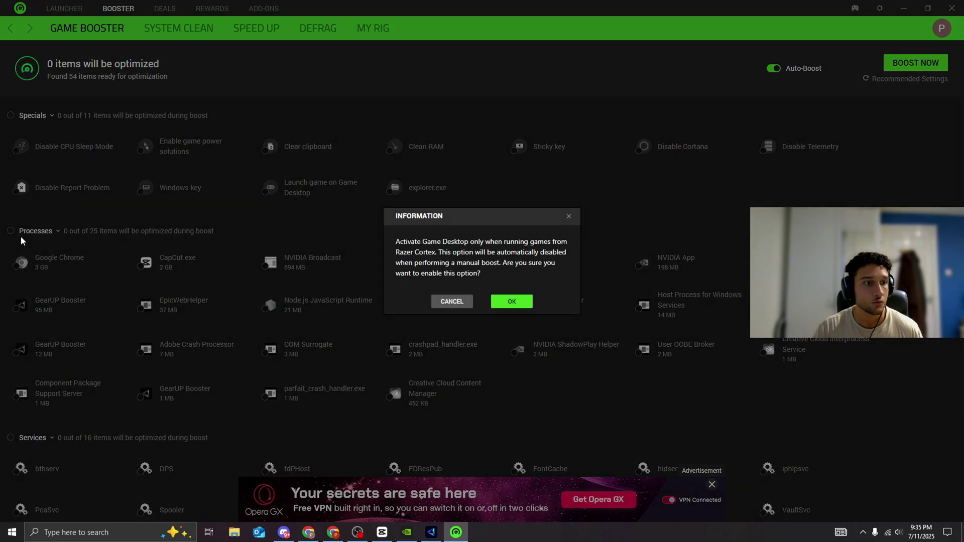
pyautogui.press('Return')
pyautogui.click(11, 231)
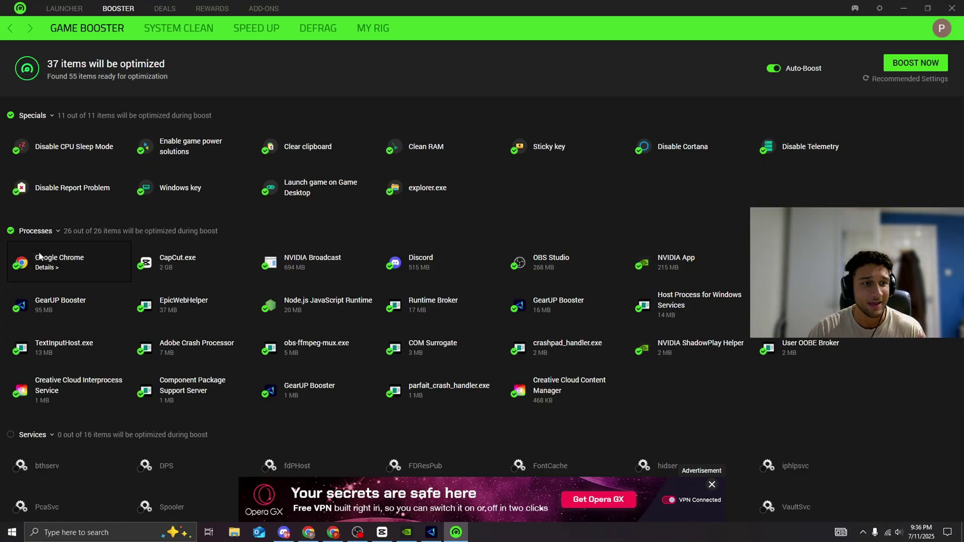
pyautogui.scroll(-1, 43, 358)
pyautogui.click(12, 384)
pyautogui.scroll(-2, 14, 391)
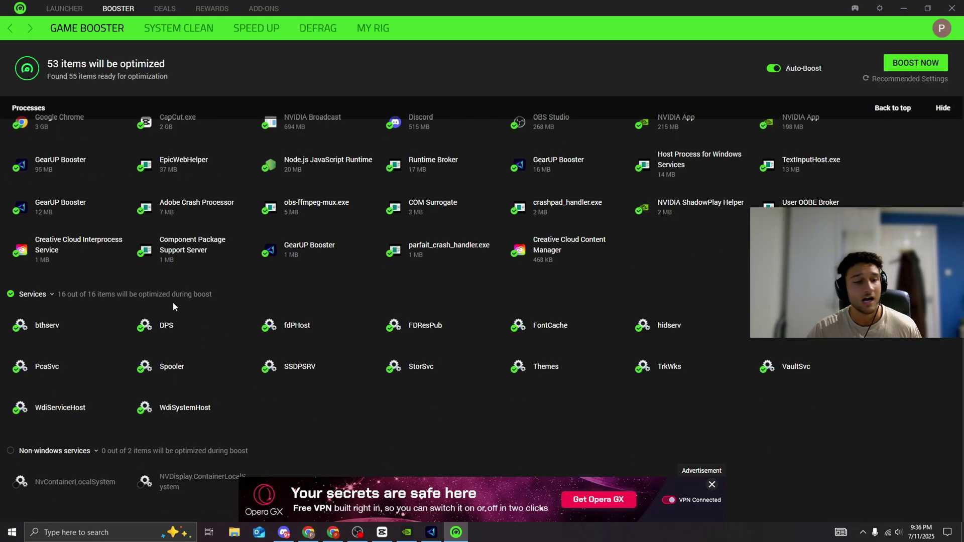
pyautogui.click(14, 449)
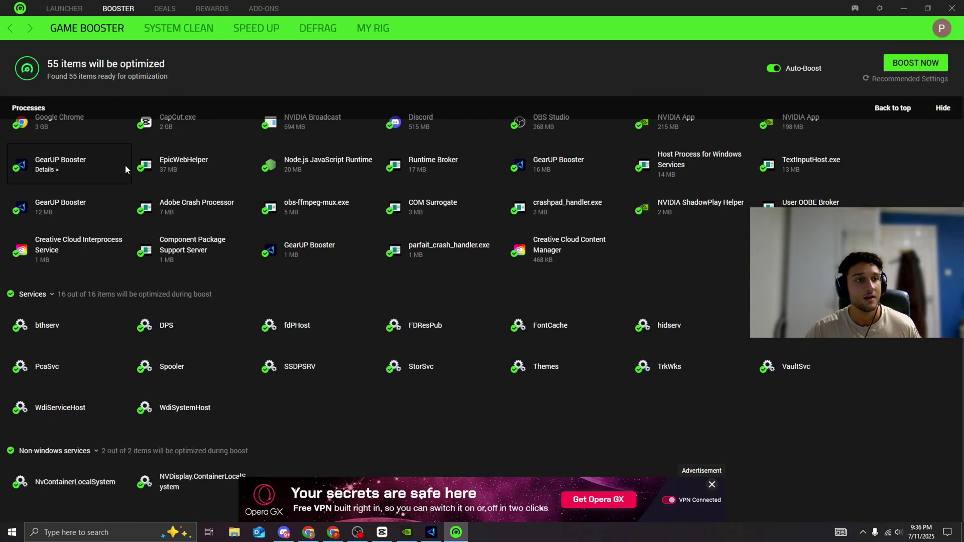
# Step: View the System Clean categories, and select every disk cache, desktop menu, file system, network and Windows service optimisation in Speed Up
pyautogui.click(165, 29)
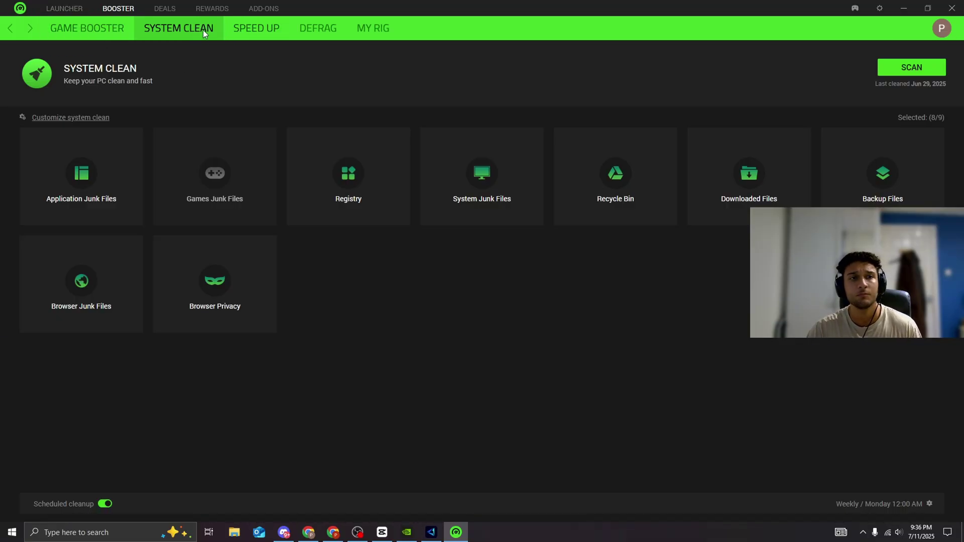
pyautogui.click(253, 31)
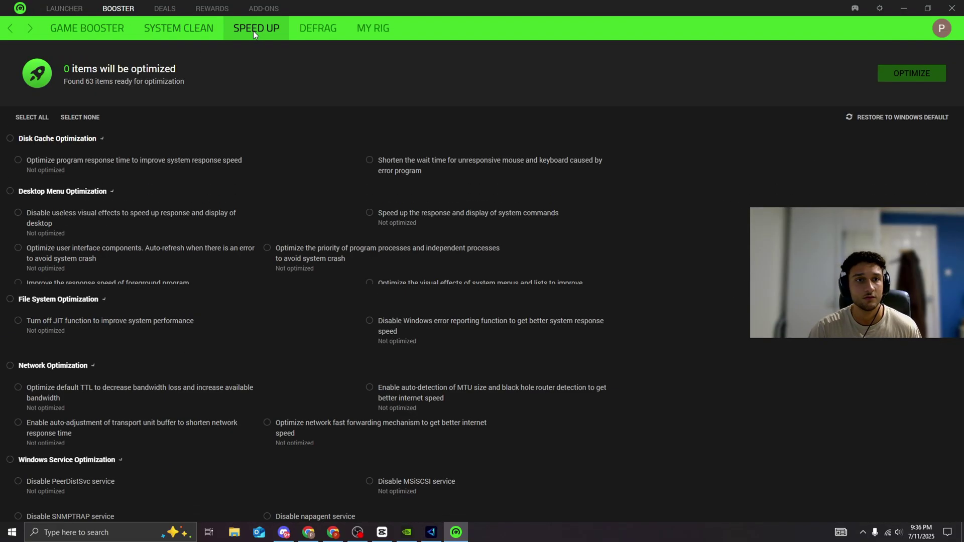
pyautogui.click(10, 139)
pyautogui.click(10, 269)
pyautogui.scroll(-8, 115, 274)
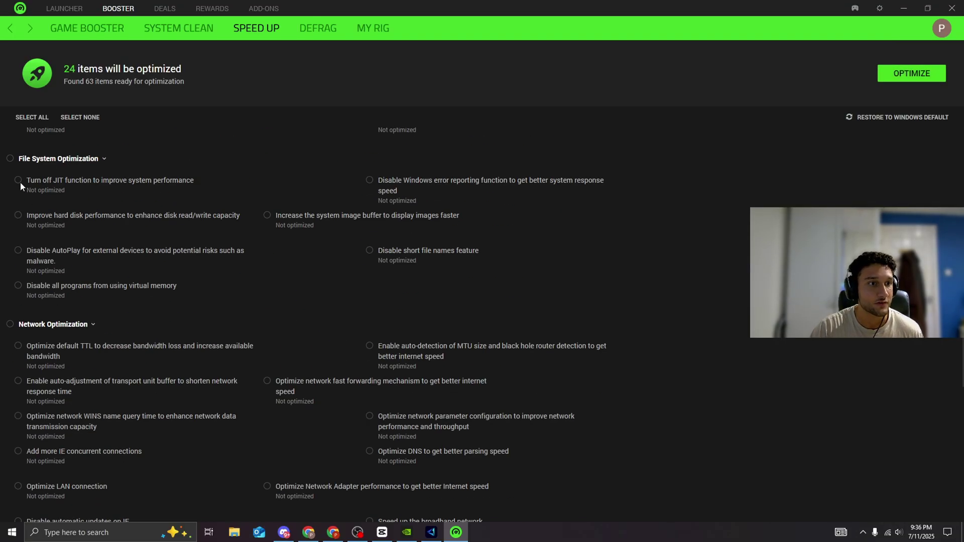
pyautogui.click(12, 160)
pyautogui.click(12, 324)
pyautogui.scroll(-8, 33, 309)
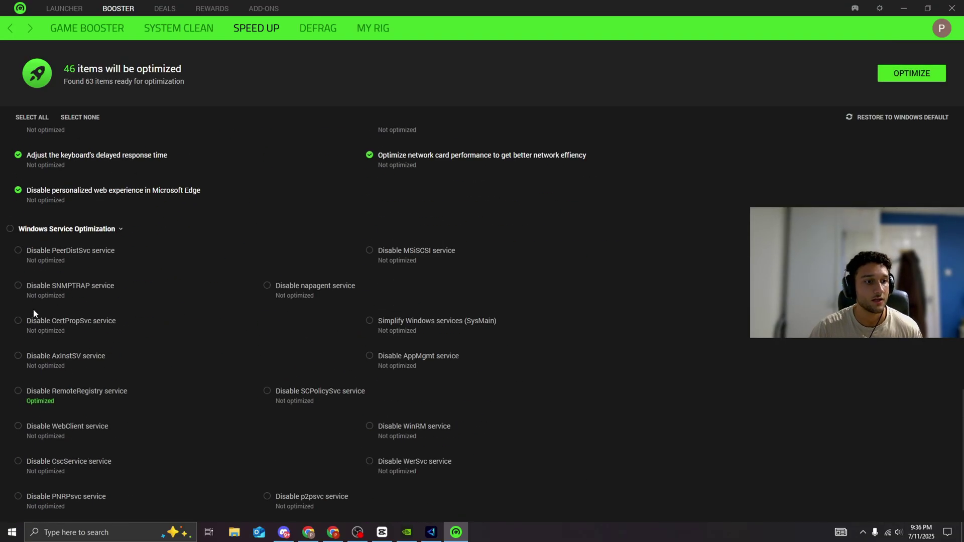
pyautogui.click(9, 229)
pyautogui.scroll(-1, 82, 288)
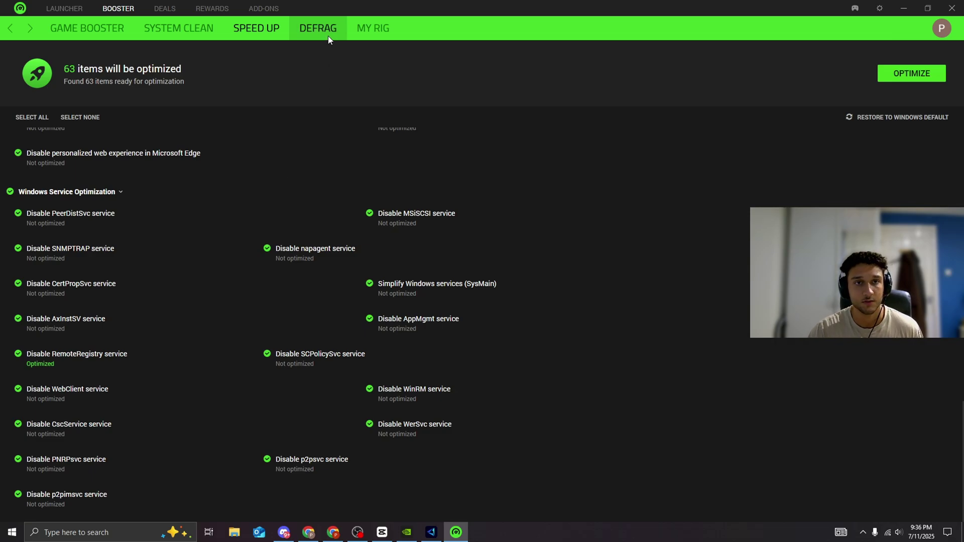
# Step: Check the PC's hardware overview in My Rig, and return to the Game Booster selection
pyautogui.click(369, 31)
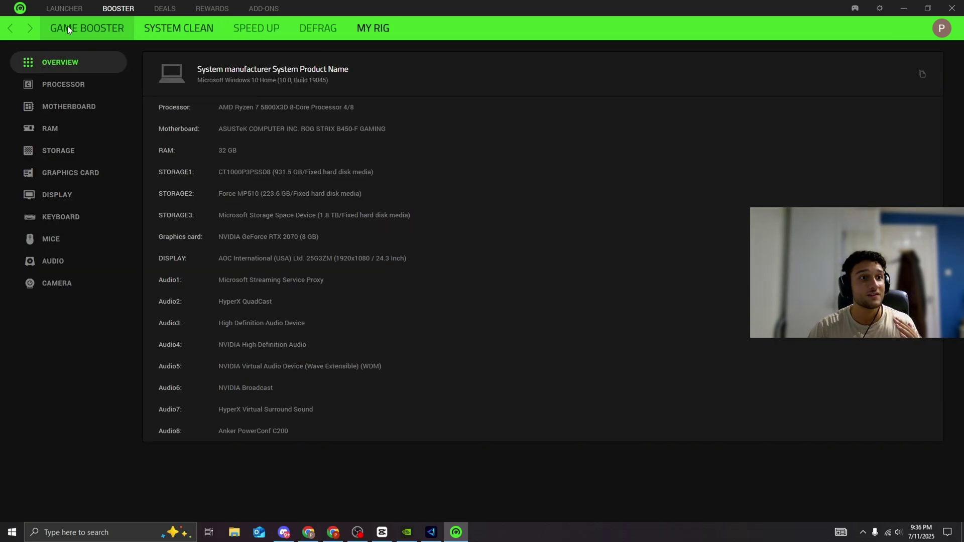
pyautogui.click(110, 24)
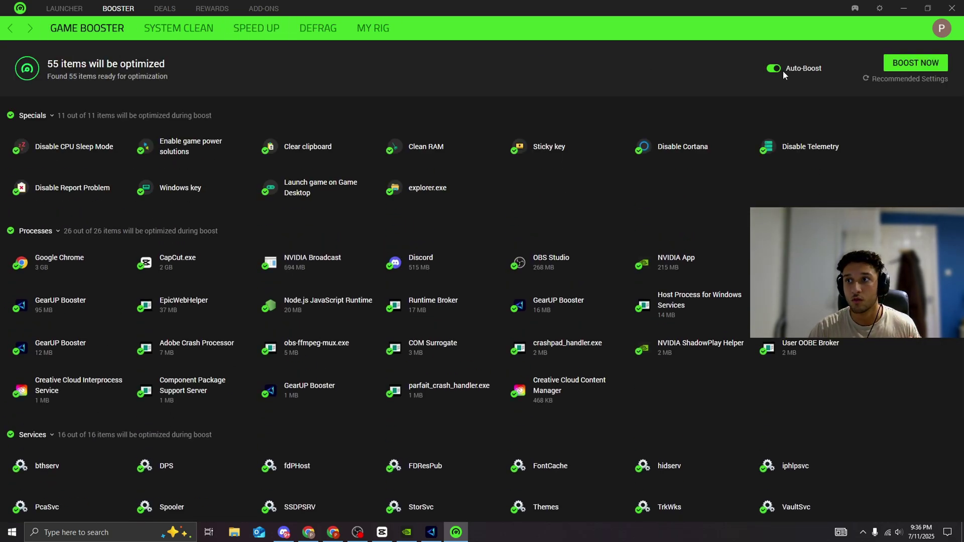
# Step: Boost all the selected Game Booster items and minimise Razer Cortex
pyautogui.click(924, 66)
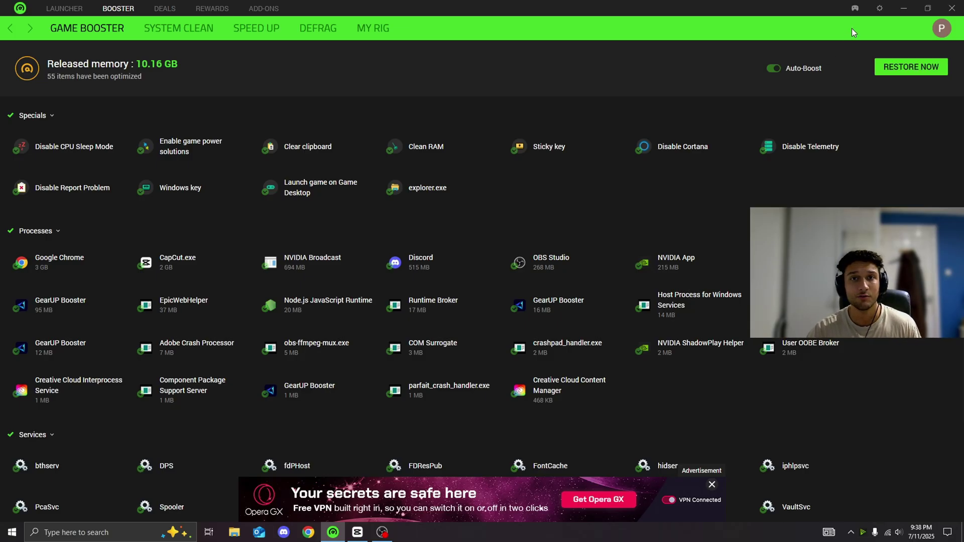
pyautogui.click(904, 9)
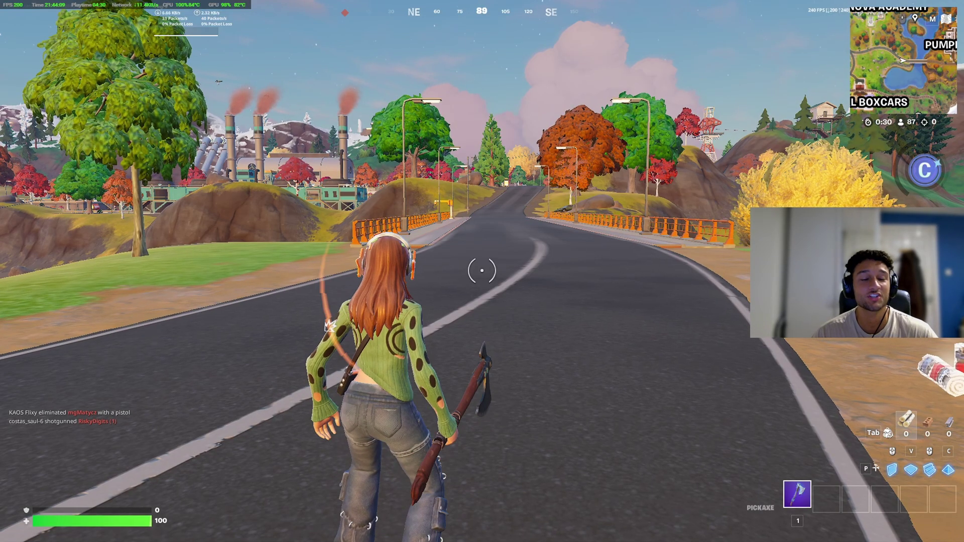
# Step: Run straight along the road and over the bridge in Fortnite to benchmark the frame rate with Razer Cortex's boost active
pyautogui.press('w')
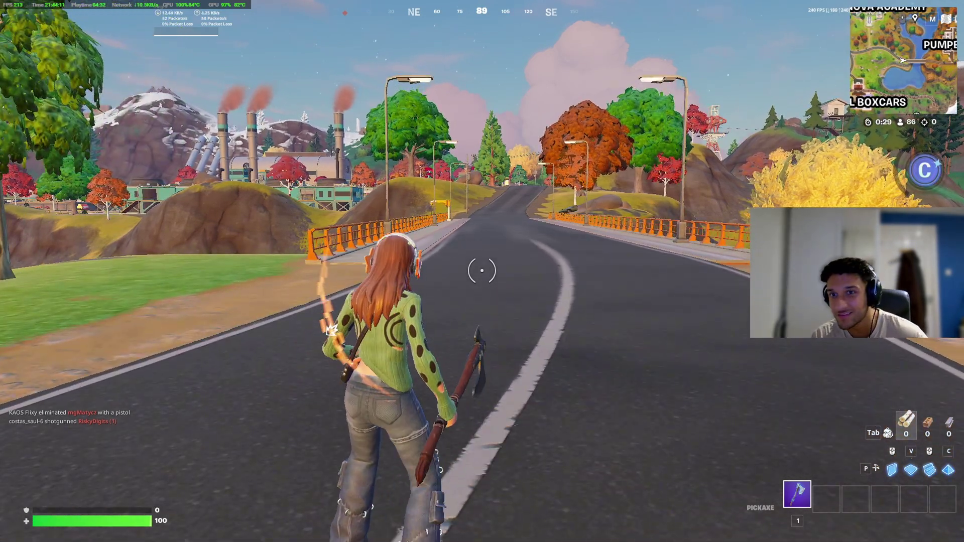
pyautogui.press('w')
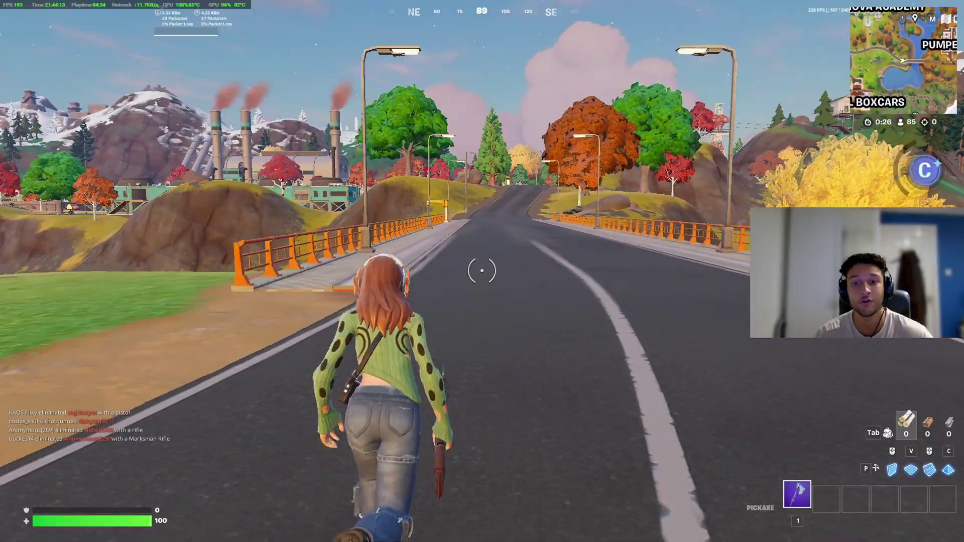
pyautogui.press('w')
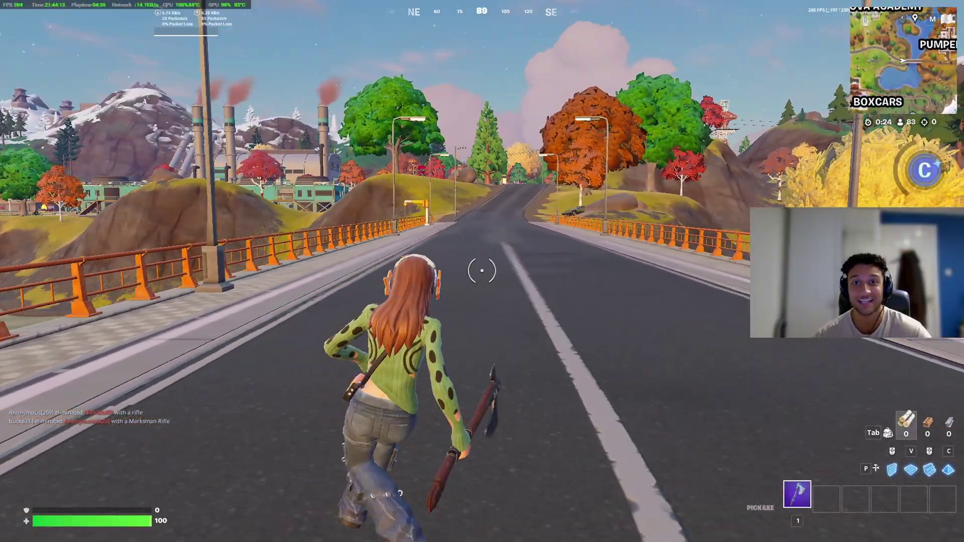
pyautogui.press('w')
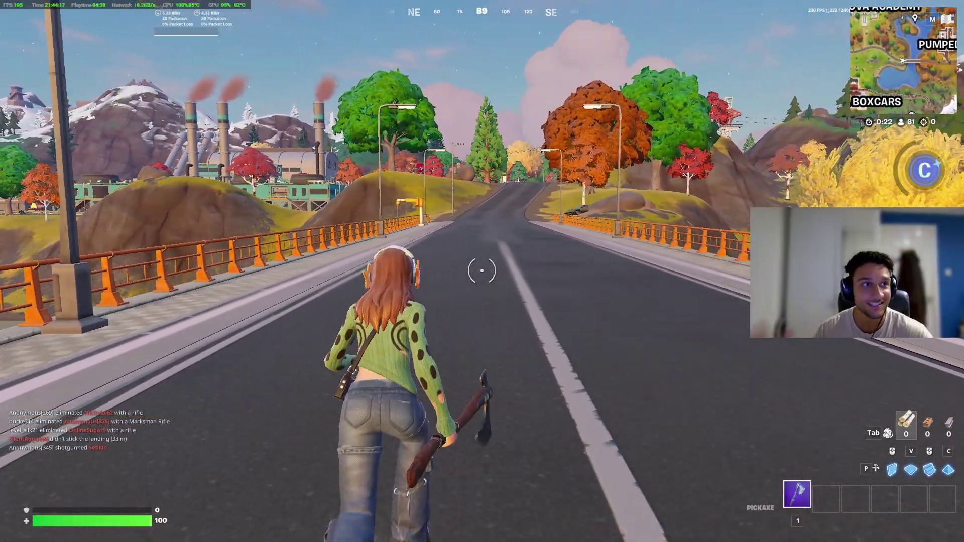
pyautogui.press('w')
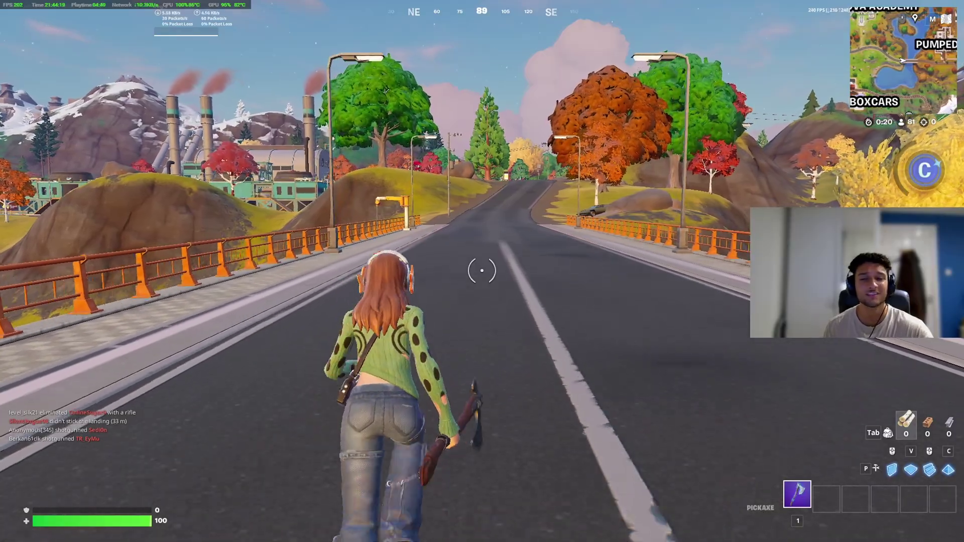
pyautogui.press('w')
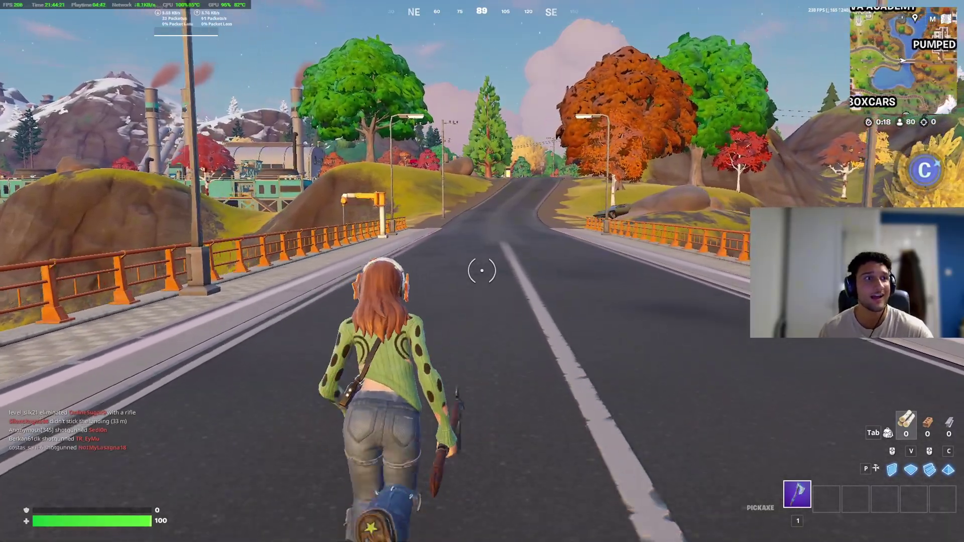
pyautogui.press('w')
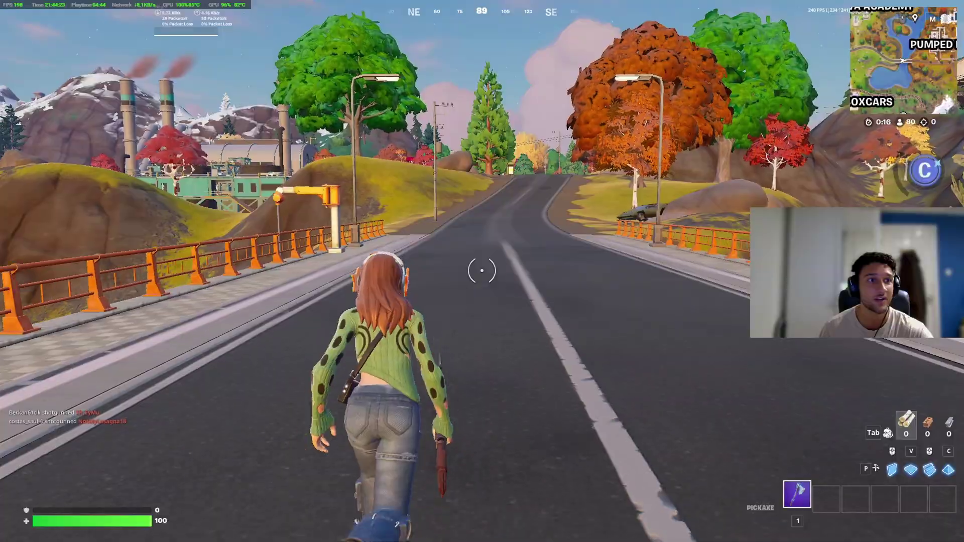
pyautogui.press('w')
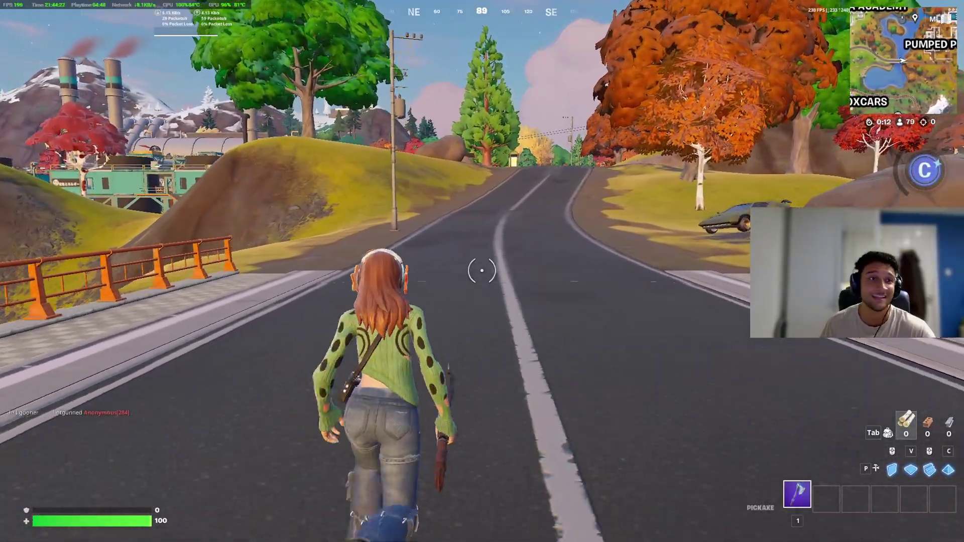
pyautogui.press('w')
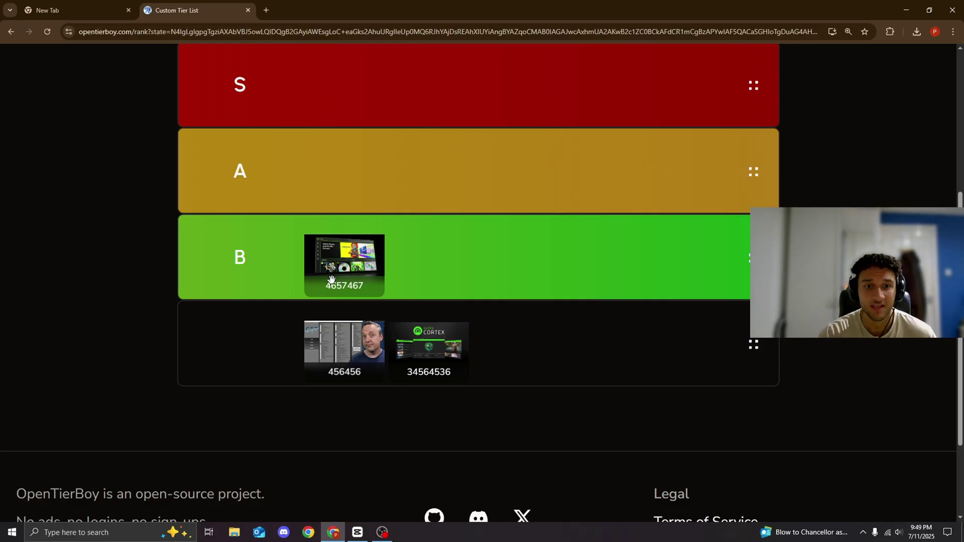
# Step: Place the Razer Cortex item in tier B of the Custom Tier List, ahead of the NVIDIA App
pyautogui.moveTo(455, 353); pyautogui.dragTo(430, 294)
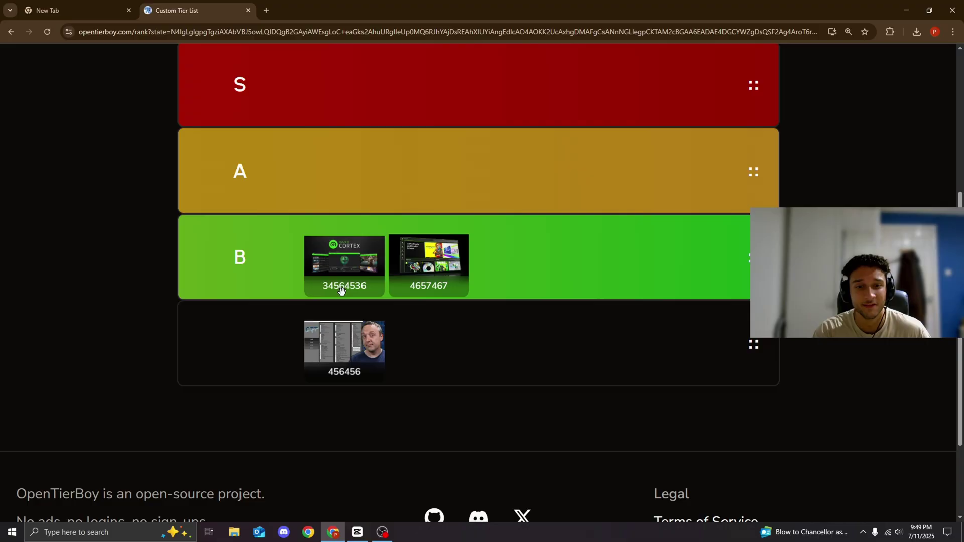
pyautogui.scroll(1, 340, 291)
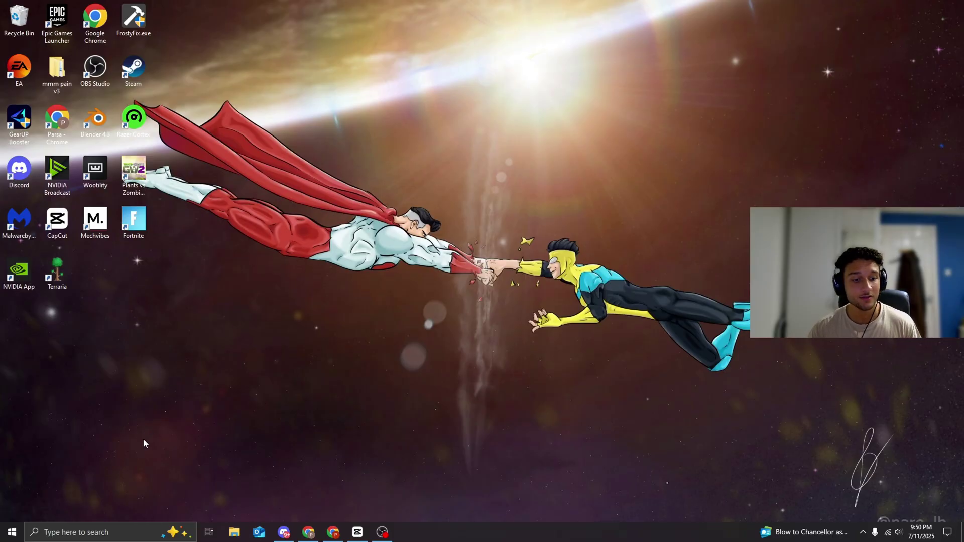
# Step: Find Windows PowerShell on the PC, run it as administrator and reposition its window on the desktop
pyautogui.click(100, 532)
pyautogui.write('power')
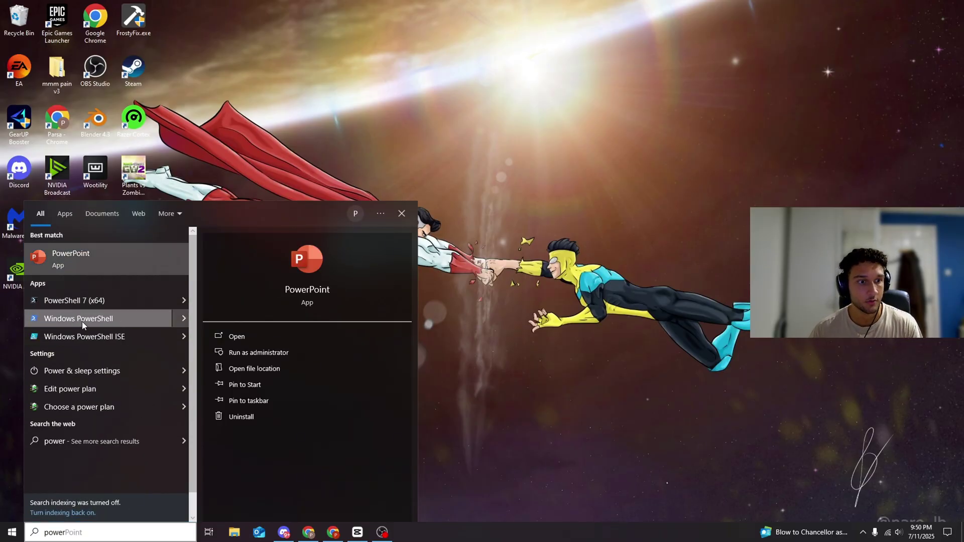
pyautogui.rightClick(83, 321)
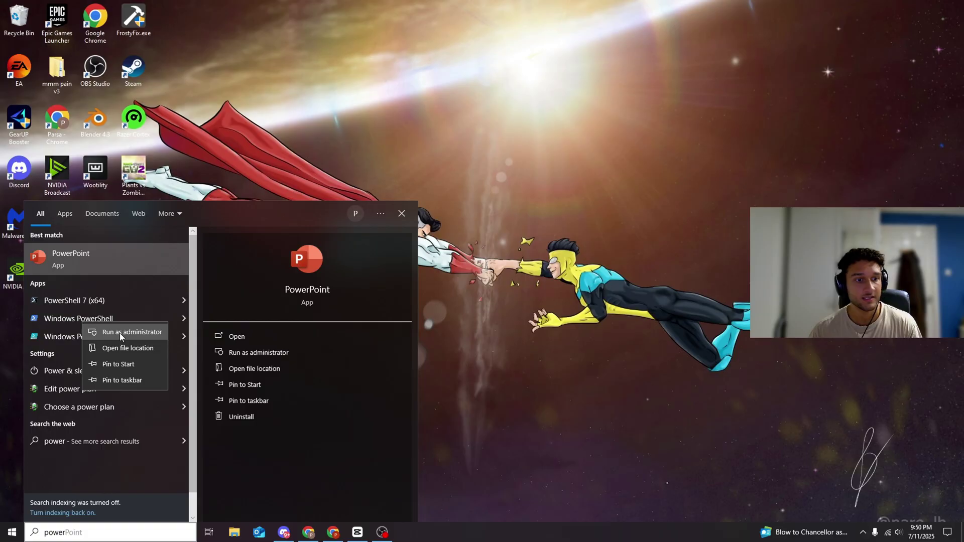
pyautogui.click(137, 336)
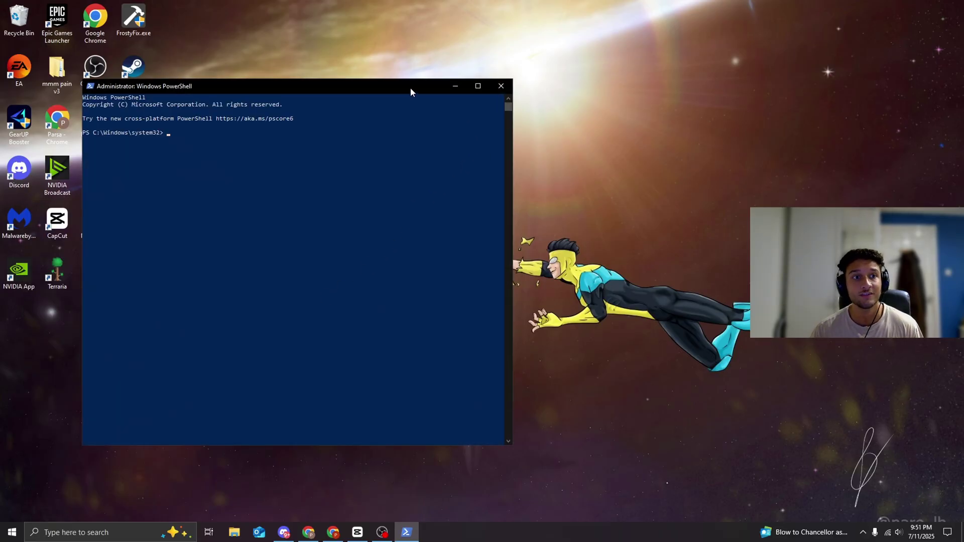
pyautogui.moveTo(411, 87); pyautogui.dragTo(490, 94)
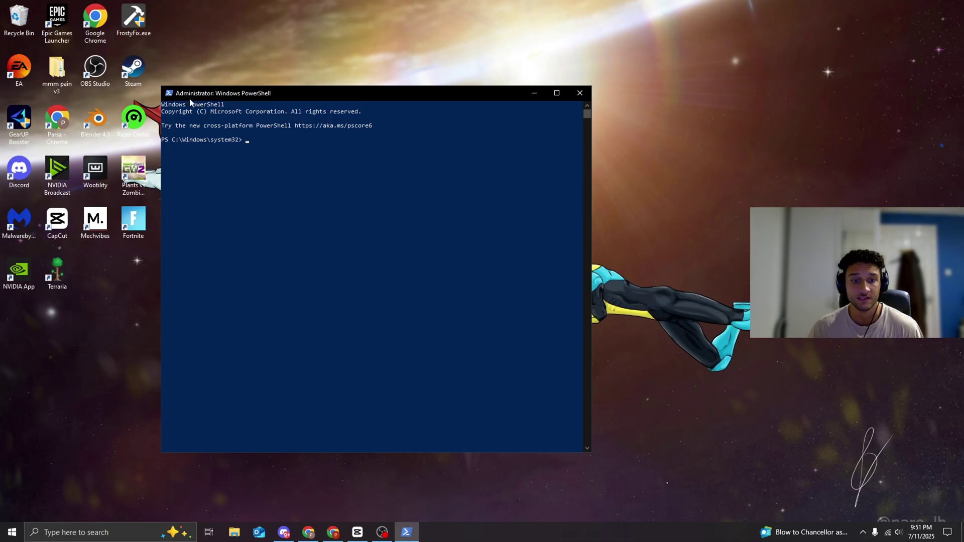
pyautogui.click(284, 532)
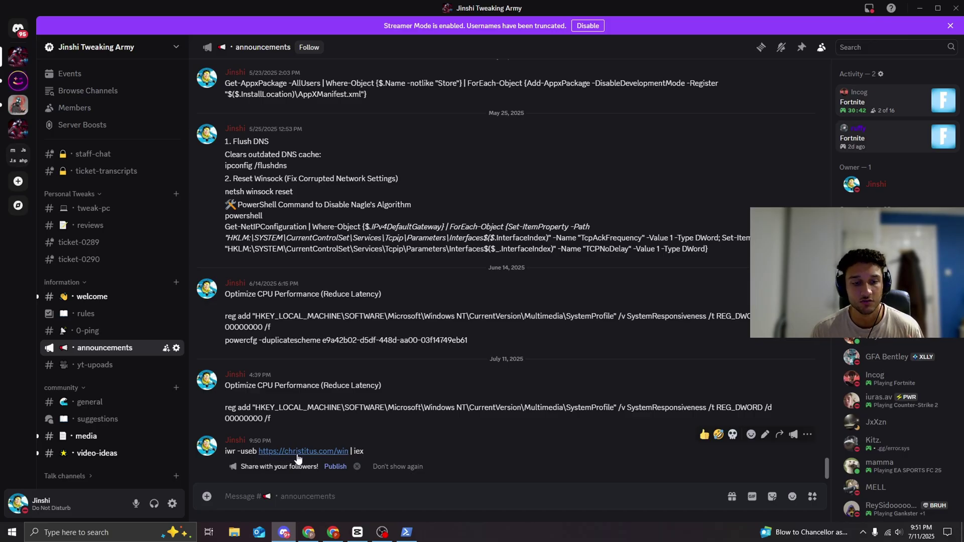
pyautogui.moveTo(366, 451); pyautogui.dragTo(223, 452)
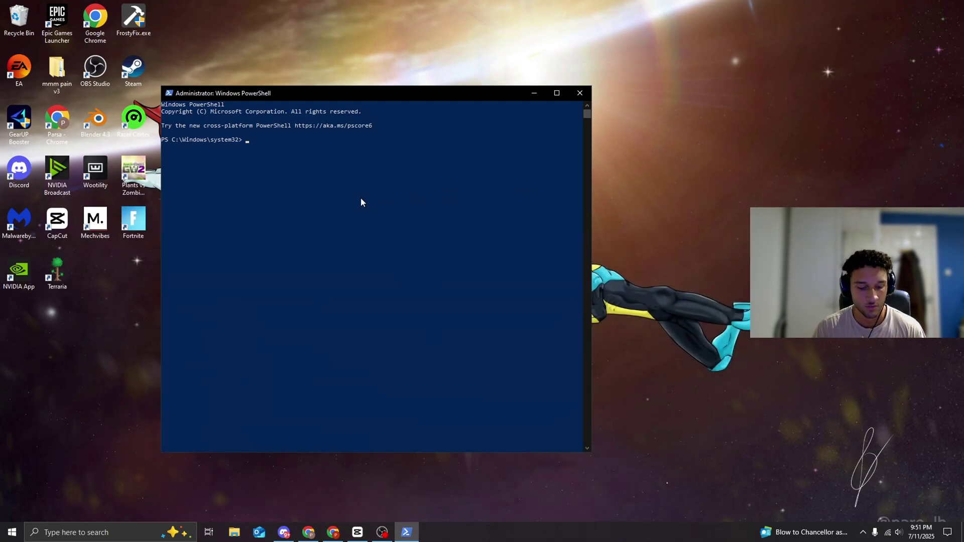
pyautogui.write('iwr -useb https://christitus.com/win | iex')
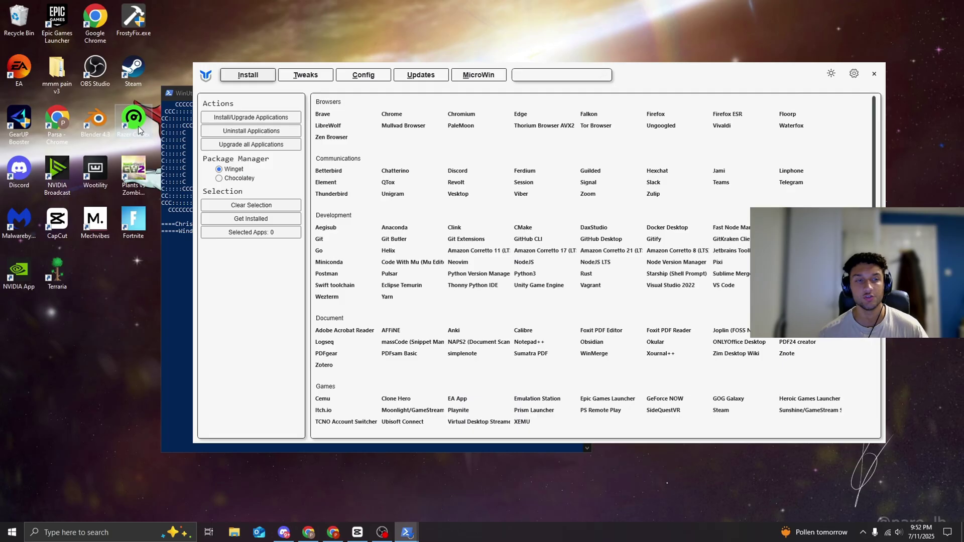
# Step: Look over WinUtil's Install and Tweaks sections, and select every Essential Tweak from Create Restore Point to Debloat Edge
pyautogui.click(302, 78)
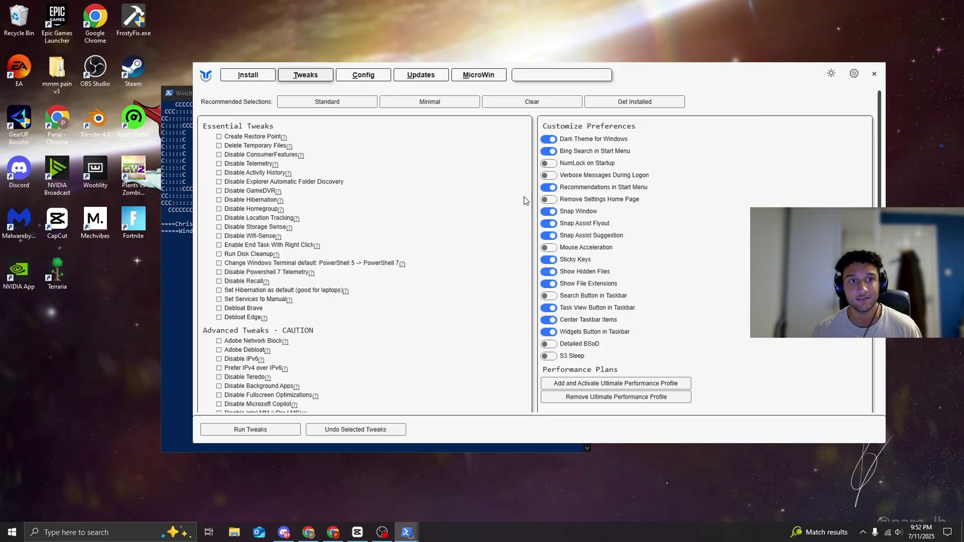
pyautogui.click(259, 76)
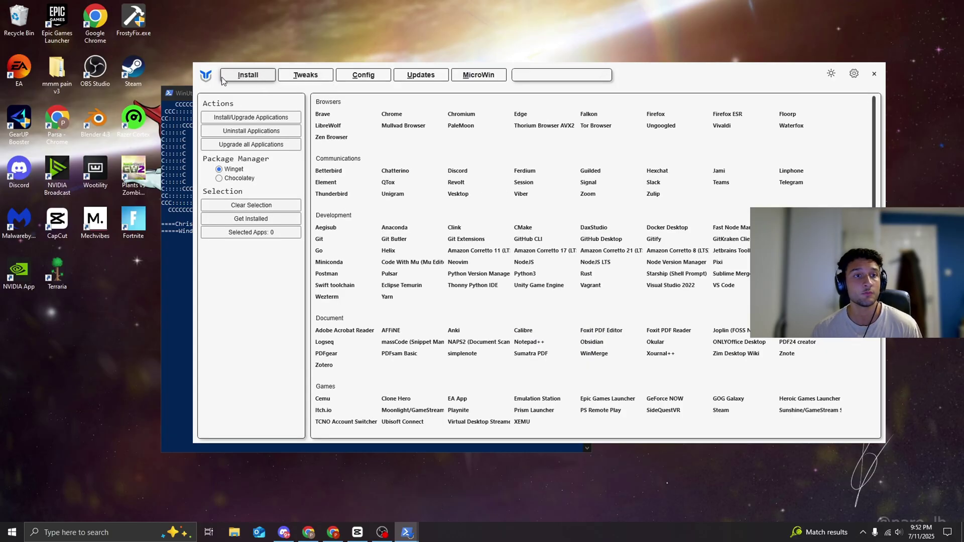
pyautogui.click(282, 79)
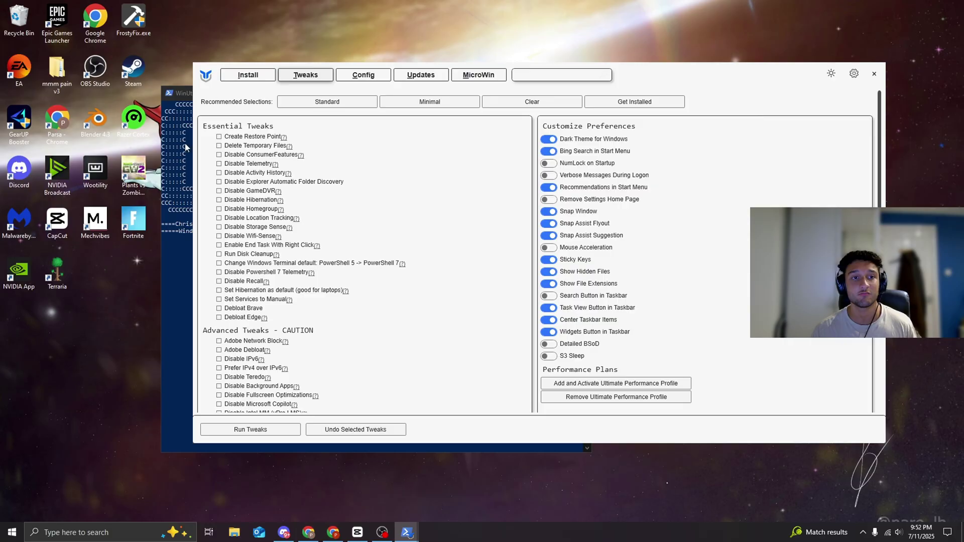
pyautogui.click(219, 138)
pyautogui.click(219, 146)
pyautogui.click(219, 154)
pyautogui.click(219, 163)
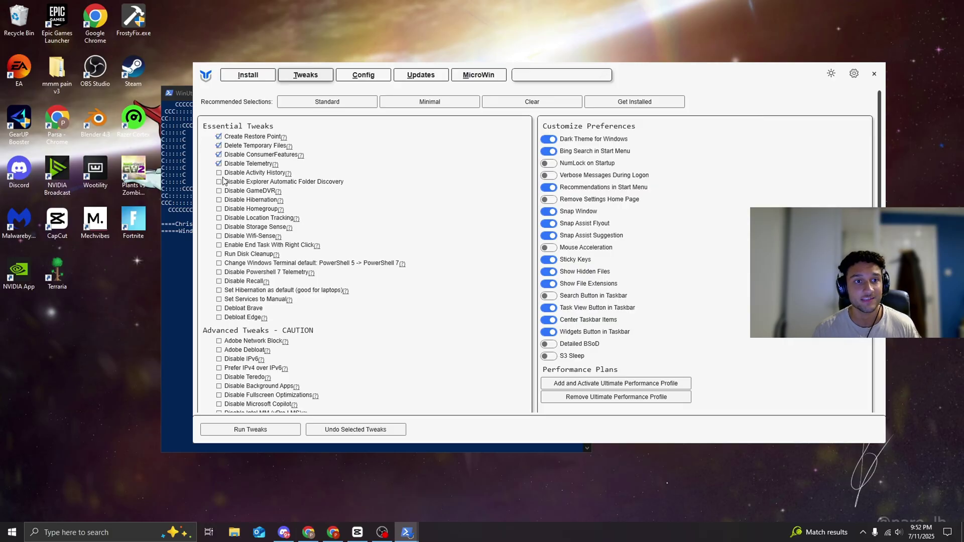
pyautogui.click(219, 172)
pyautogui.click(220, 182)
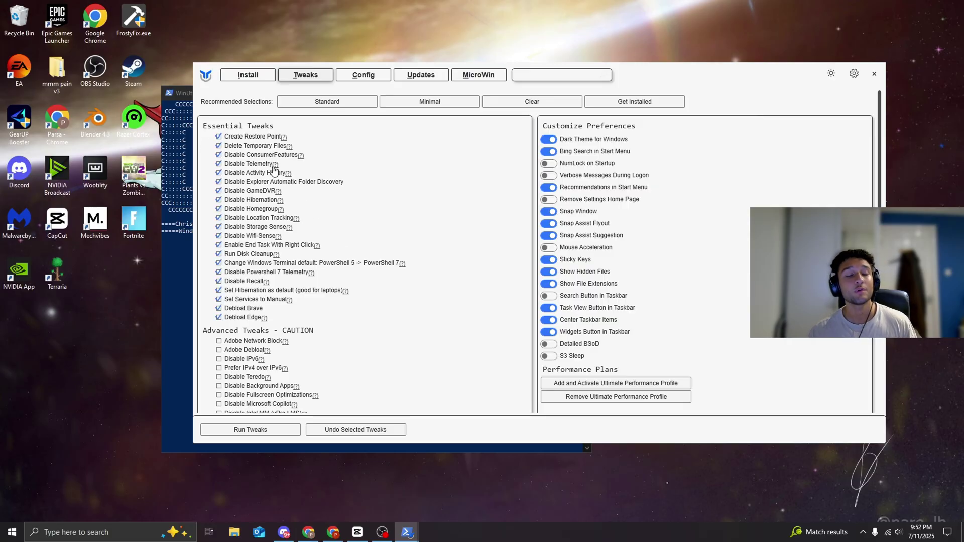
pyautogui.click(262, 129)
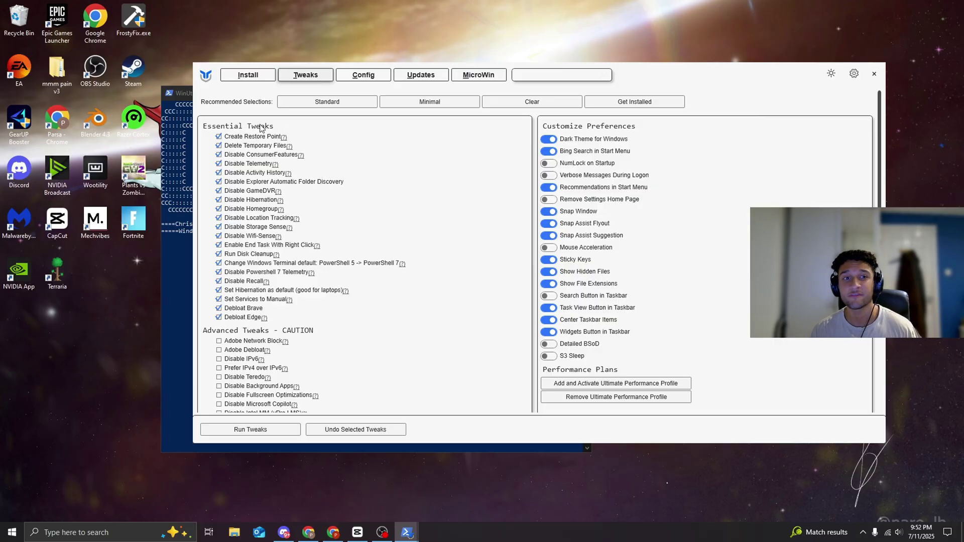
# Step: Select the Adobe, background apps, fullscreen optimizations, Copilot, notification tray, Gallery, OneDrive and Razer advanced tweaks, and check the Adobe Network Block documentation
pyautogui.scroll(-2, 288, 286)
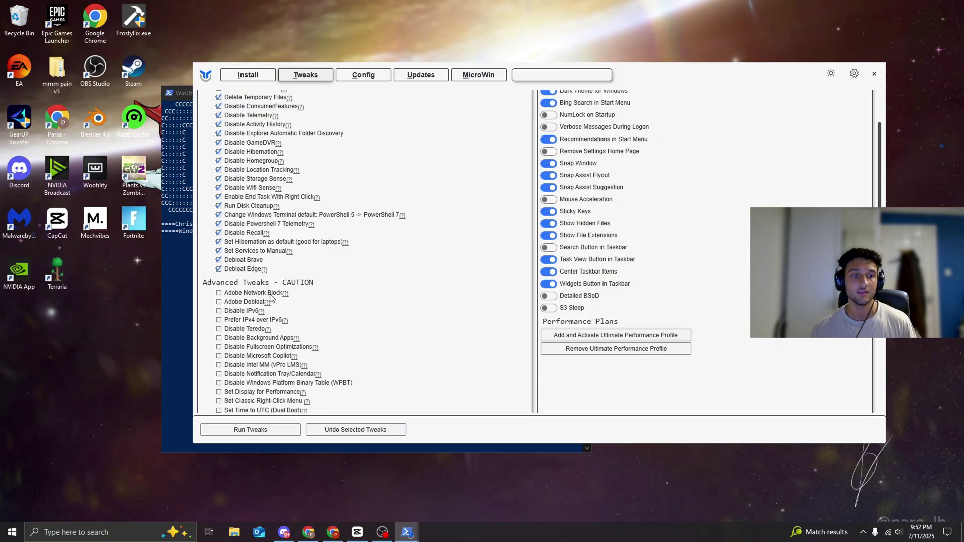
pyautogui.scroll(-1, 250, 291)
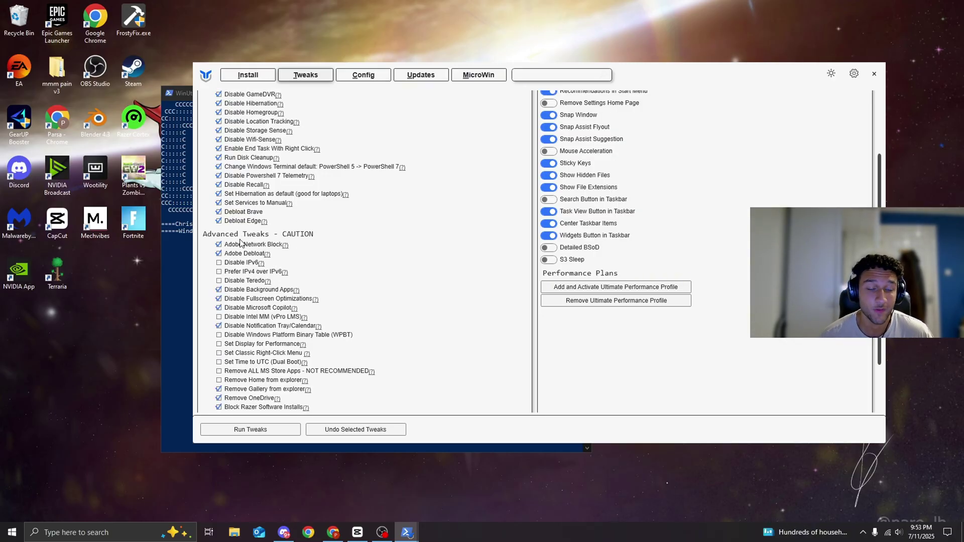
pyautogui.click(285, 246)
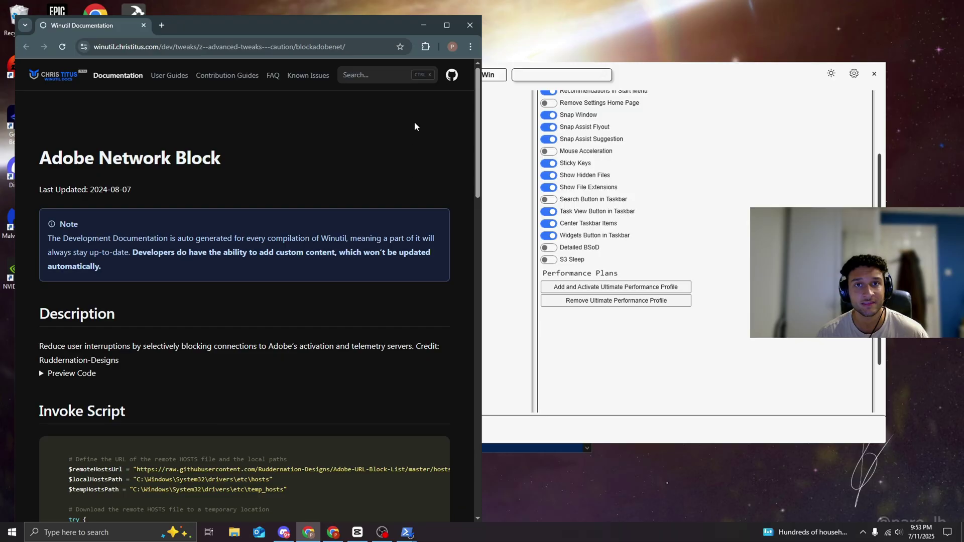
pyautogui.click(423, 26)
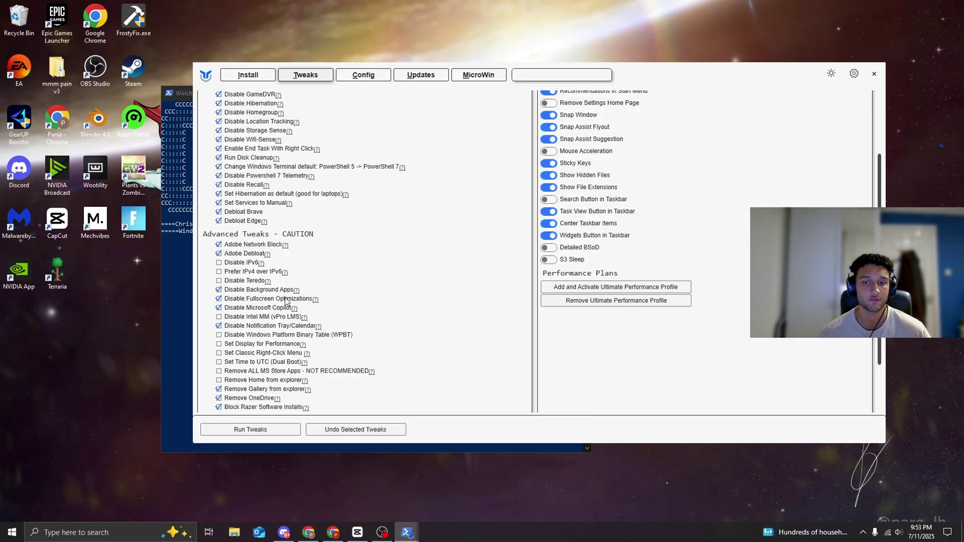
# Step: Turn off Sticky Keys in Customize Preferences and run all the selected tweaks
pyautogui.scroll(3, 231, 234)
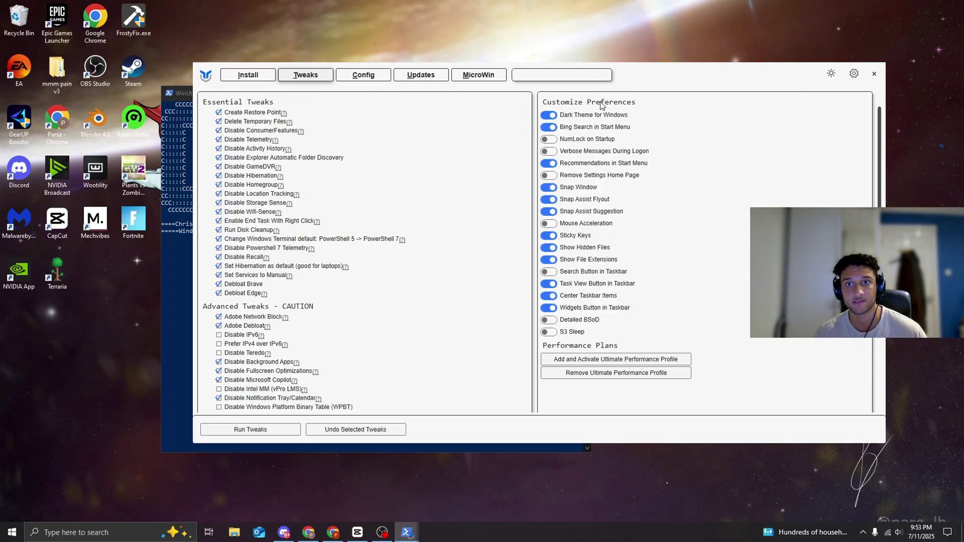
pyautogui.scroll(1, 617, 108)
pyautogui.click(567, 259)
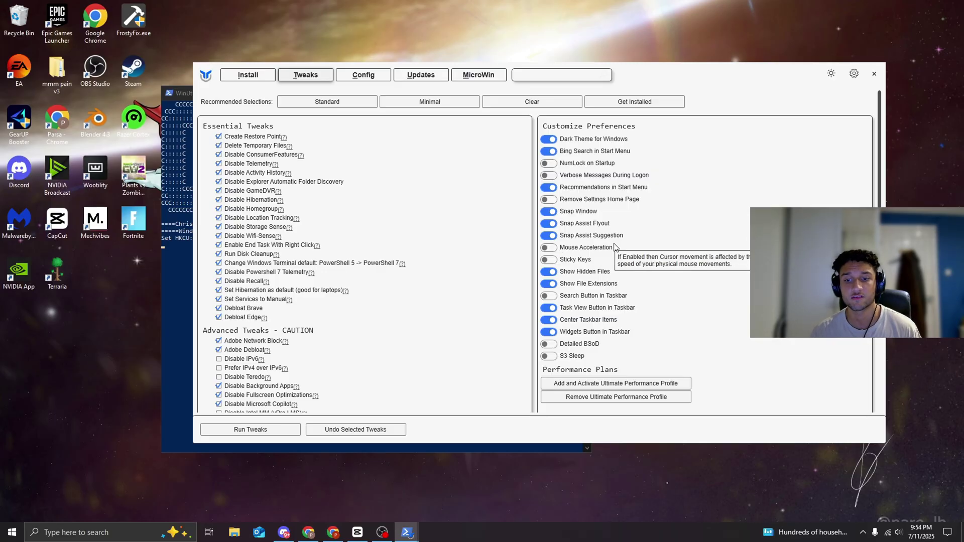
pyautogui.scroll(-1, 616, 261)
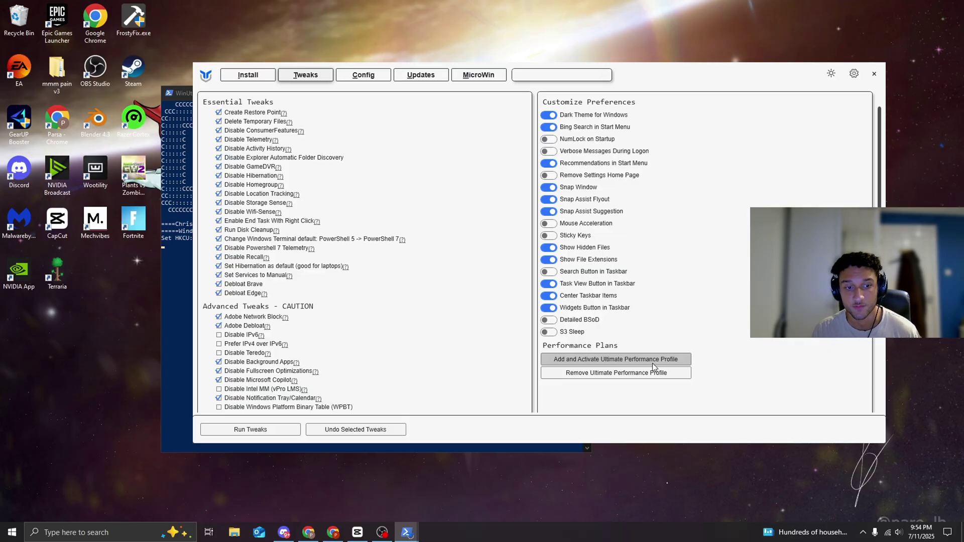
pyautogui.click(274, 431)
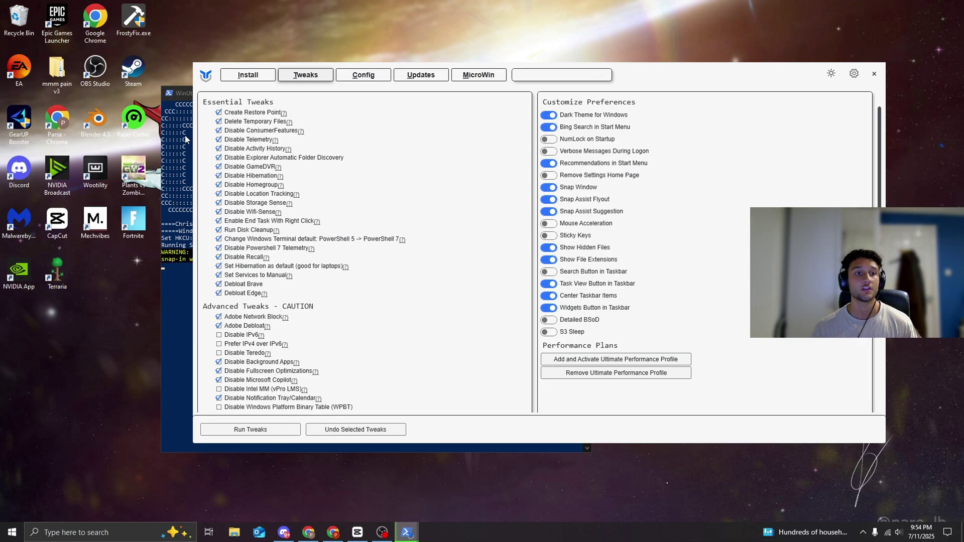
# Step: Check the tweak run's output in PowerShell, and close both WinUtil and the PowerShell window
pyautogui.click(189, 103)
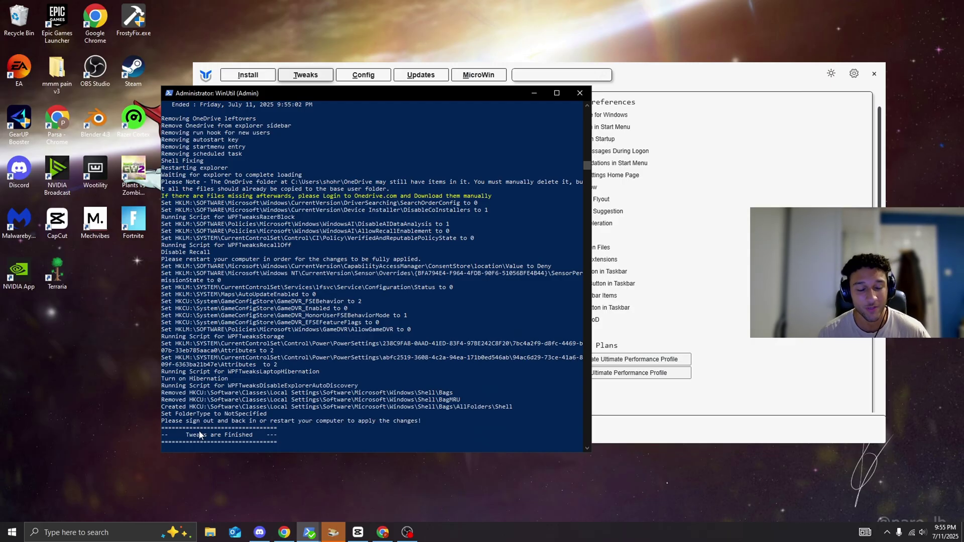
pyautogui.click(672, 76)
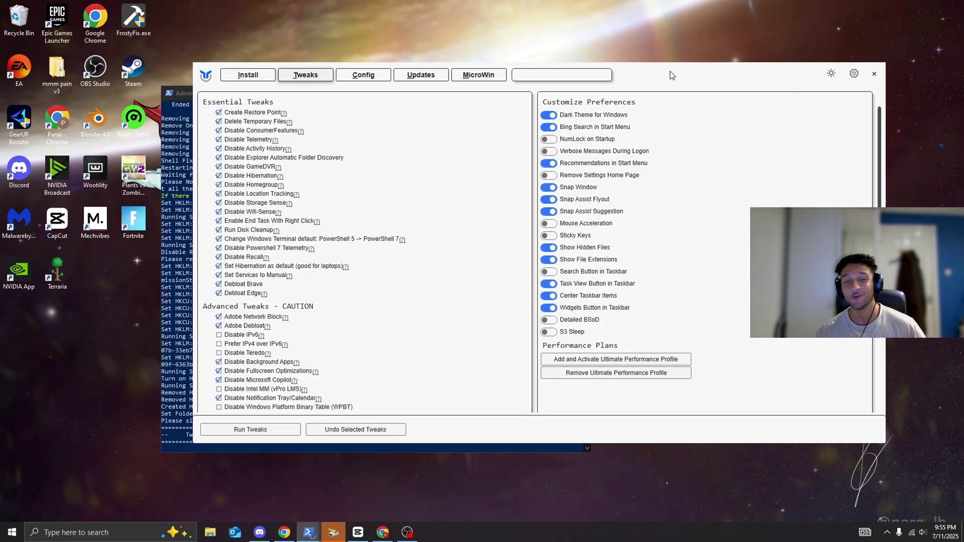
pyautogui.click(879, 78)
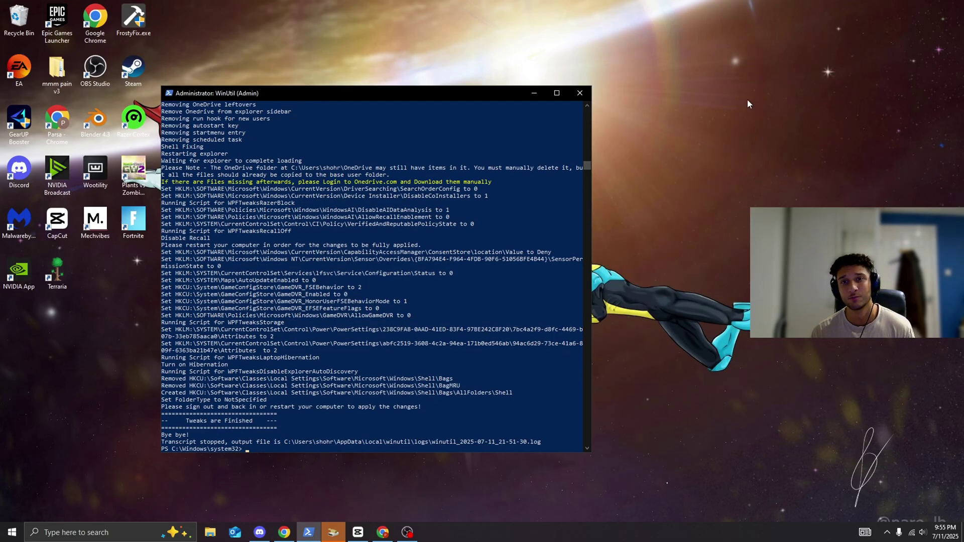
pyautogui.click(581, 94)
# Step: Return to the Custom Tier List and place the Windows tweak utility first in tier B, ahead of Razer Cortex
pyautogui.click(544, 292)
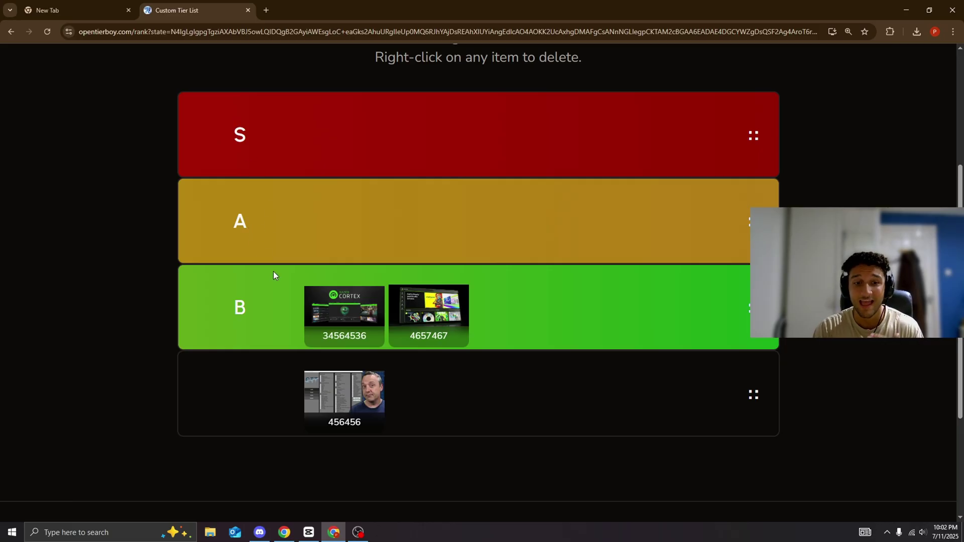
pyautogui.moveTo(324, 387); pyautogui.dragTo(325, 297)
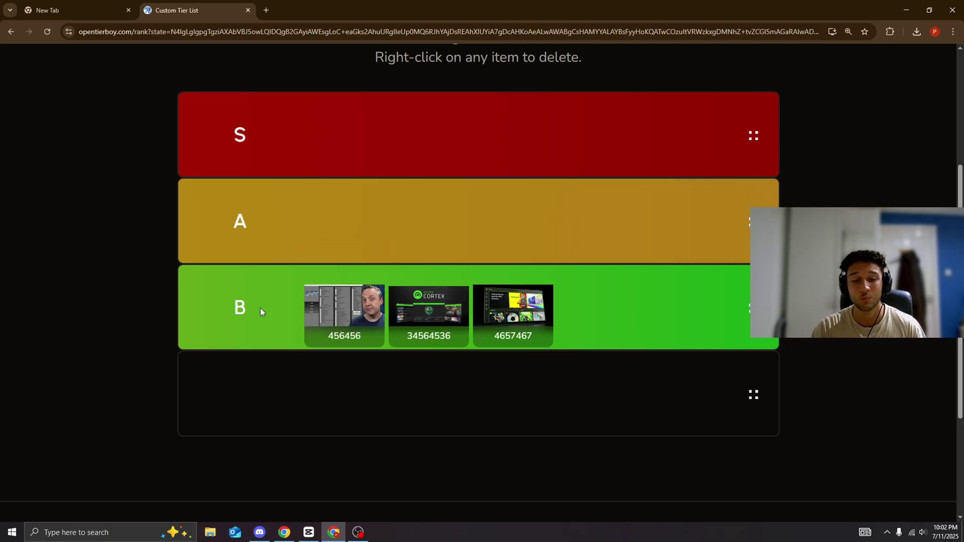